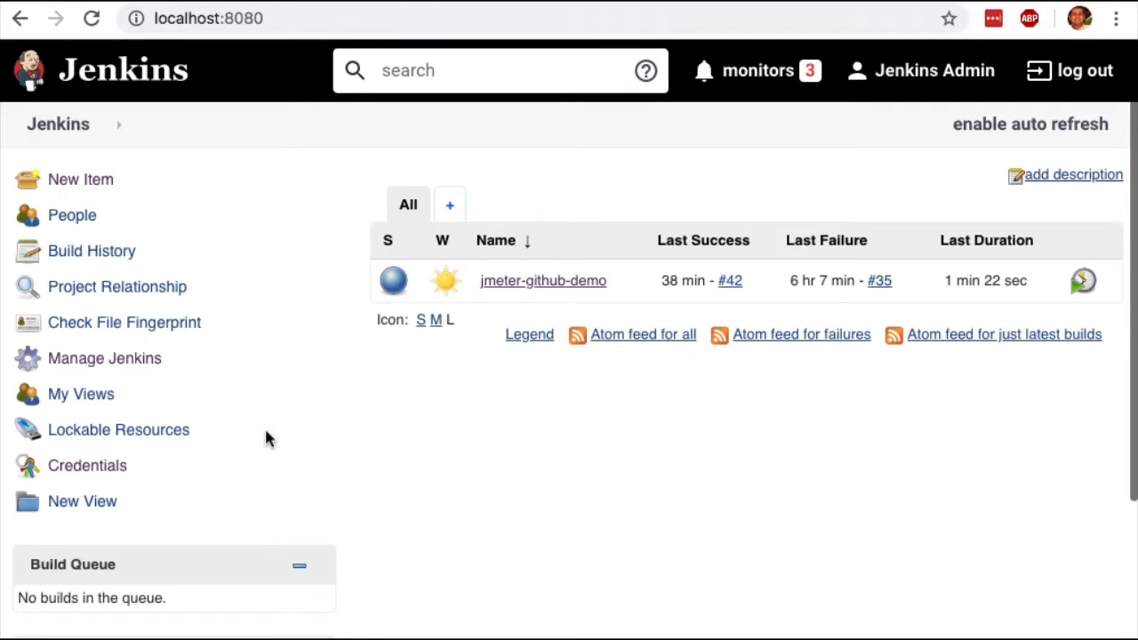
# Open the list of installed plugins in the Jenkins plugin manager.
pyautogui.click(120, 364)
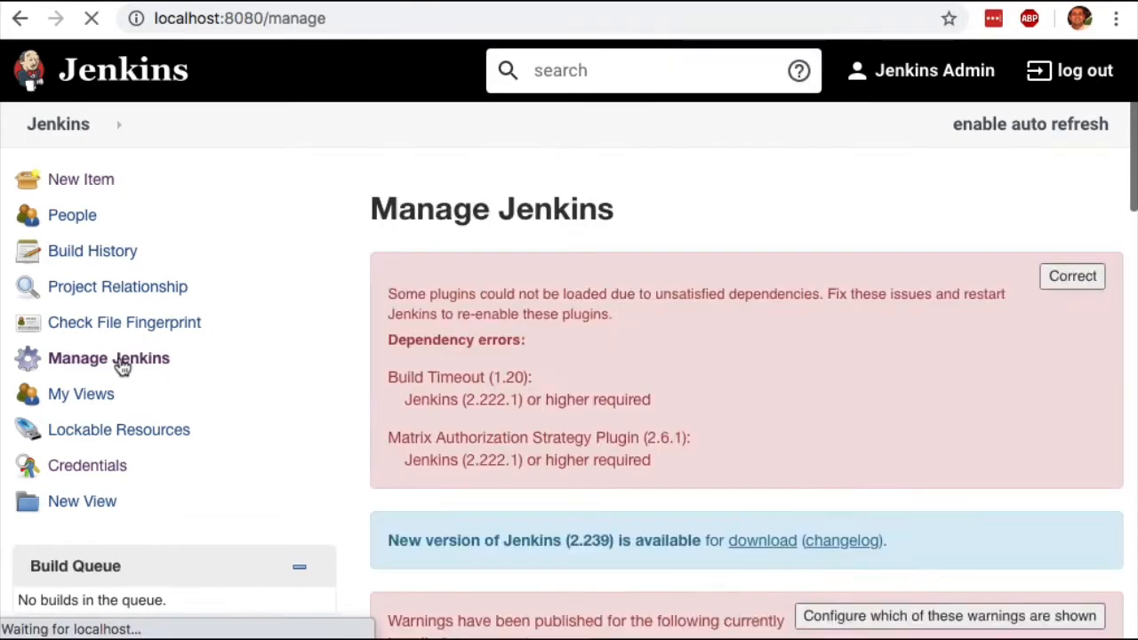
pyautogui.scroll(-6, 536, 361)
pyautogui.scroll(-2, 536, 361)
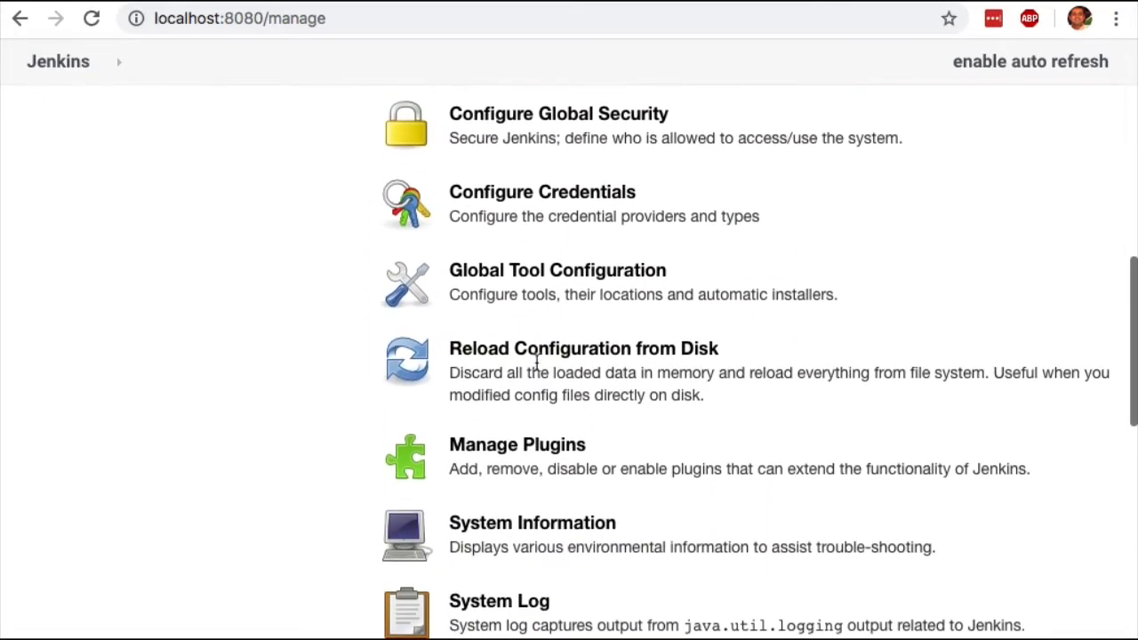
pyautogui.click(502, 451)
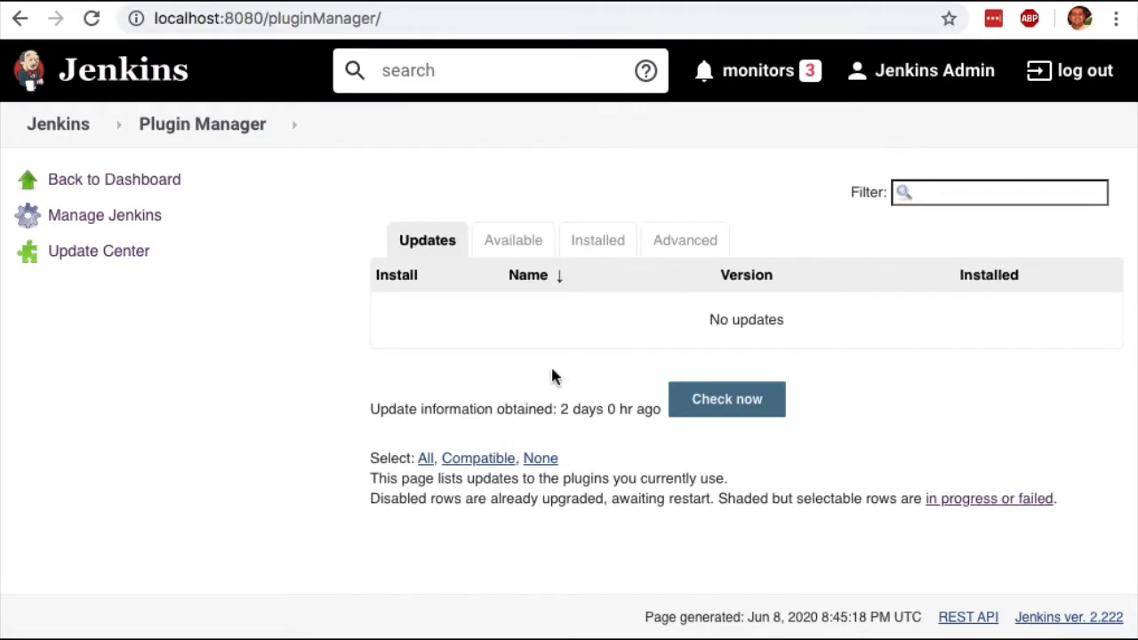
pyautogui.click(599, 243)
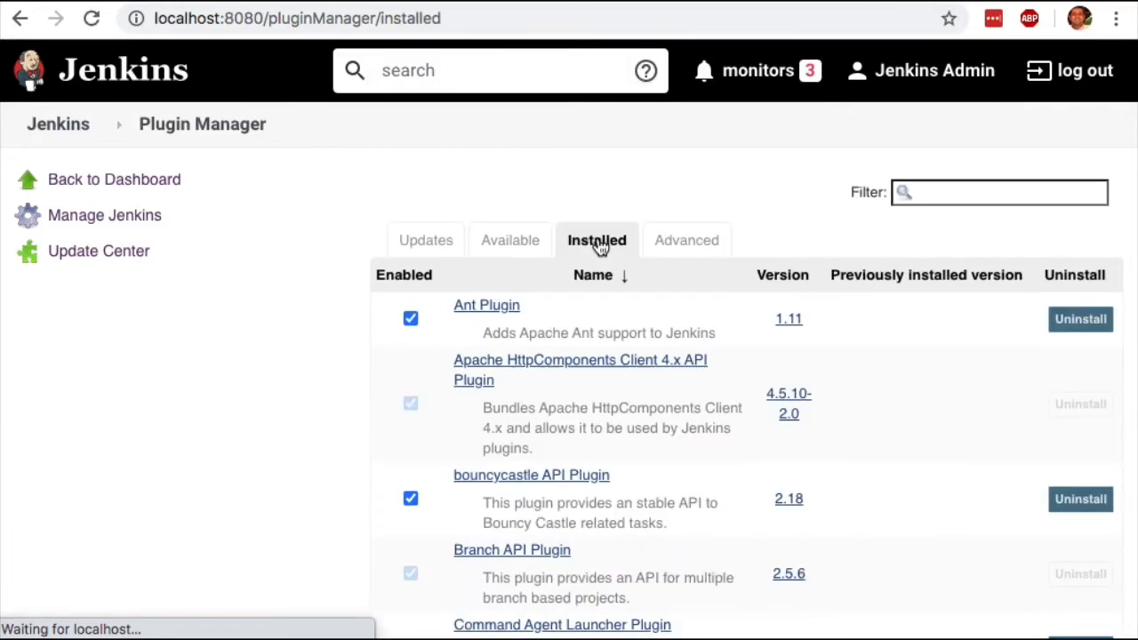
# Filter the installed plugins by "git" and look for the GitHub plugin among them.
pyautogui.scroll(-3, 574, 332)
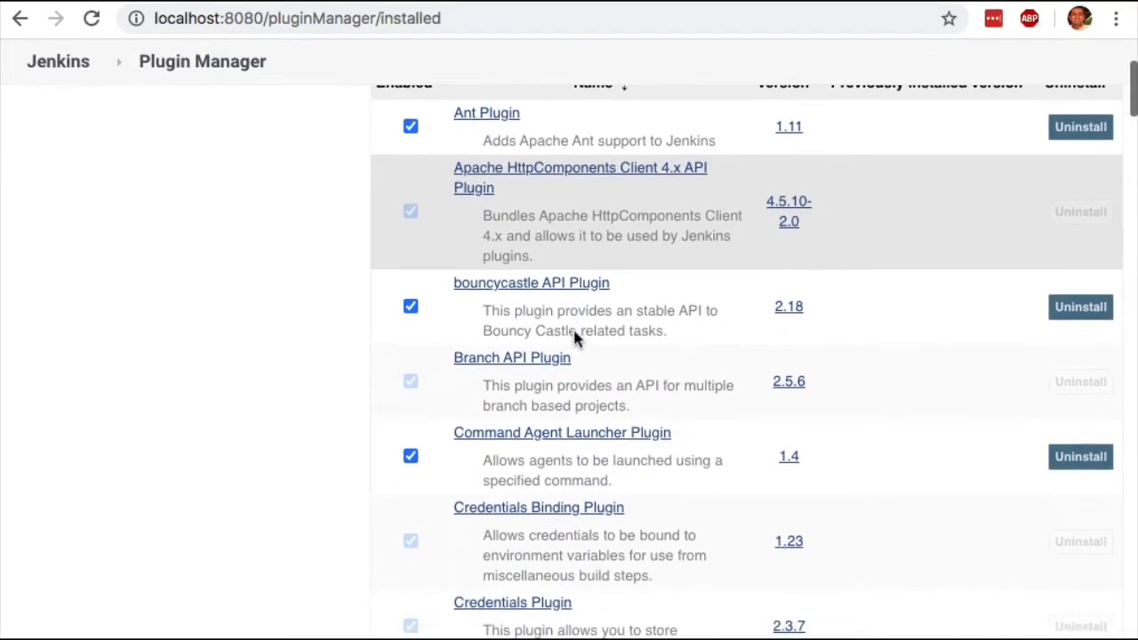
pyautogui.scroll(3, 742, 289)
pyautogui.click(958, 192)
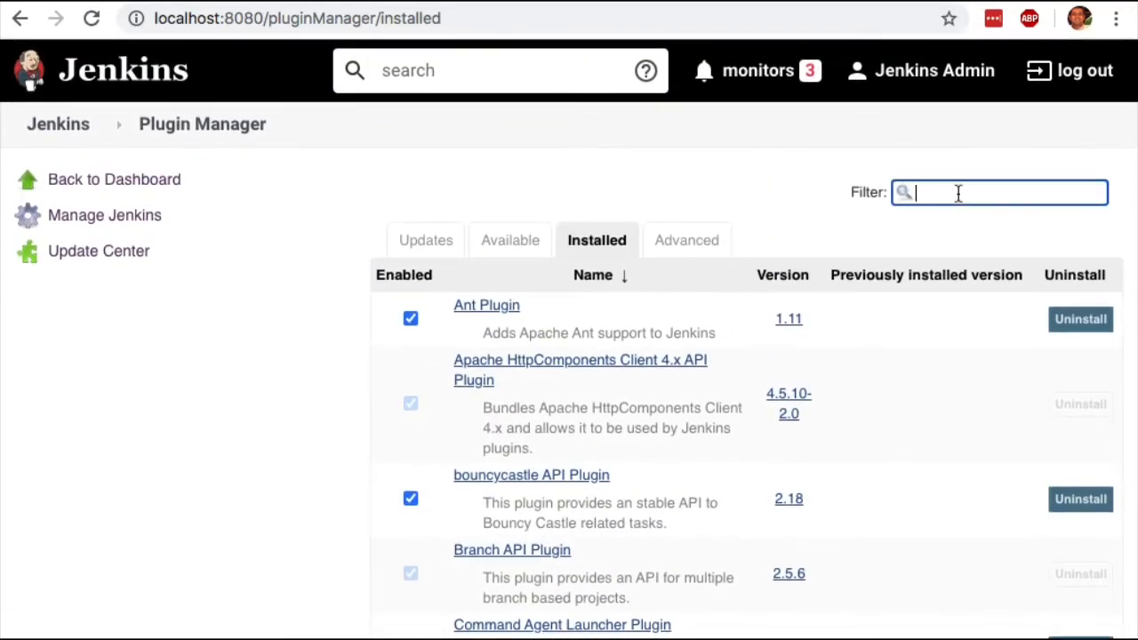
pyautogui.write('git')
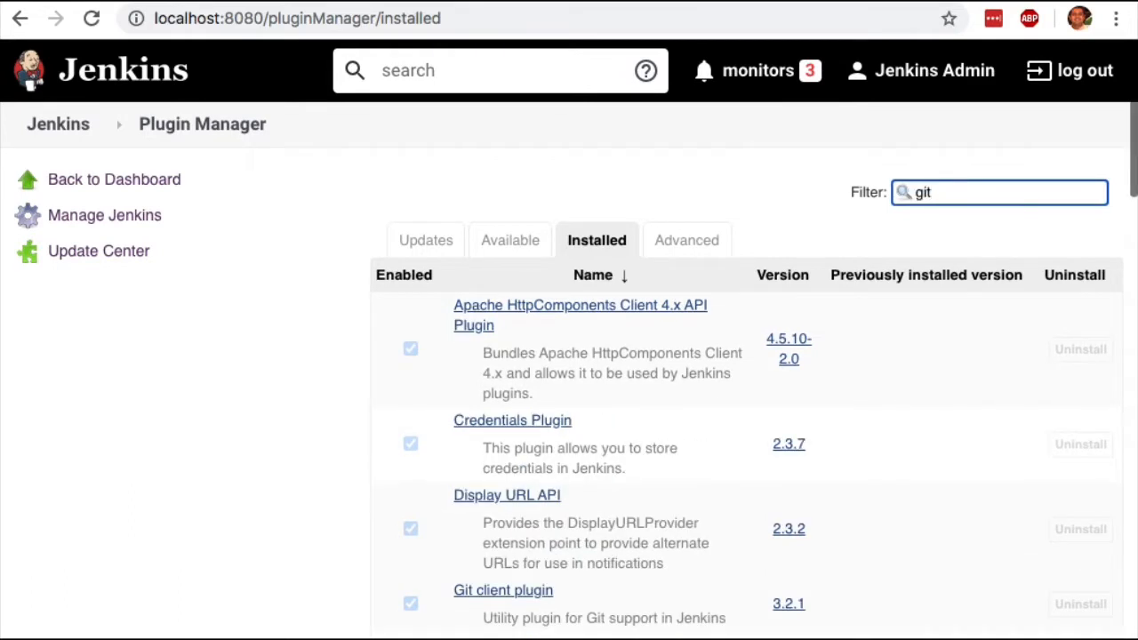
pyautogui.scroll(-3, 863, 325)
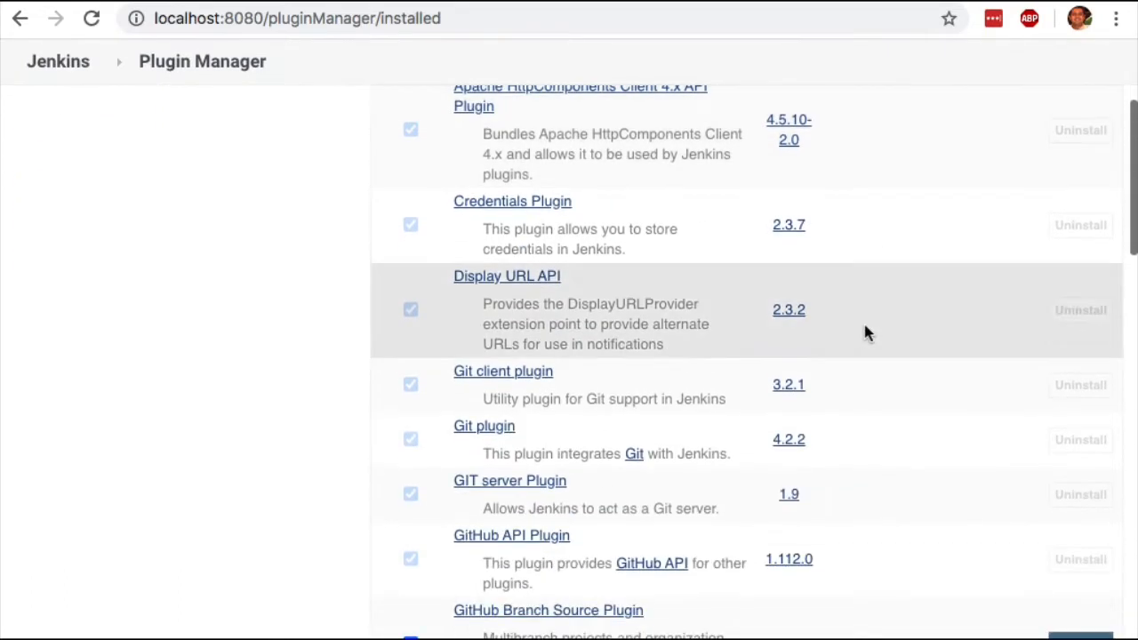
pyautogui.scroll(-3, 469, 437)
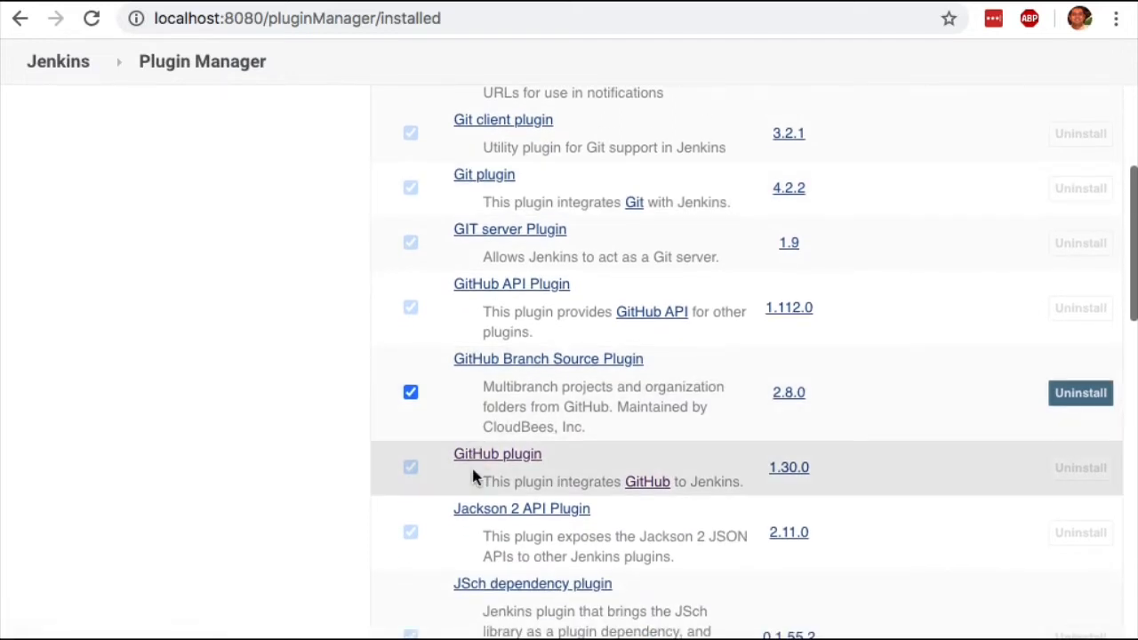
pyautogui.scroll(6, 473, 476)
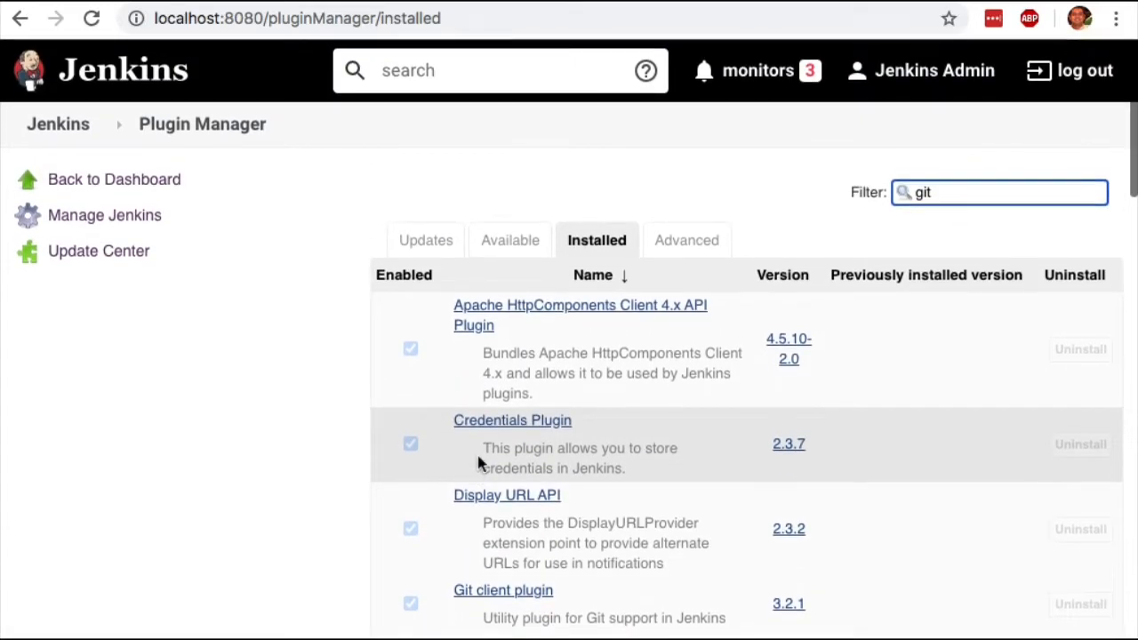
# Filter the available plugins by "git" and mark the first listed plugin, CCM, for installation.
pyautogui.click(513, 245)
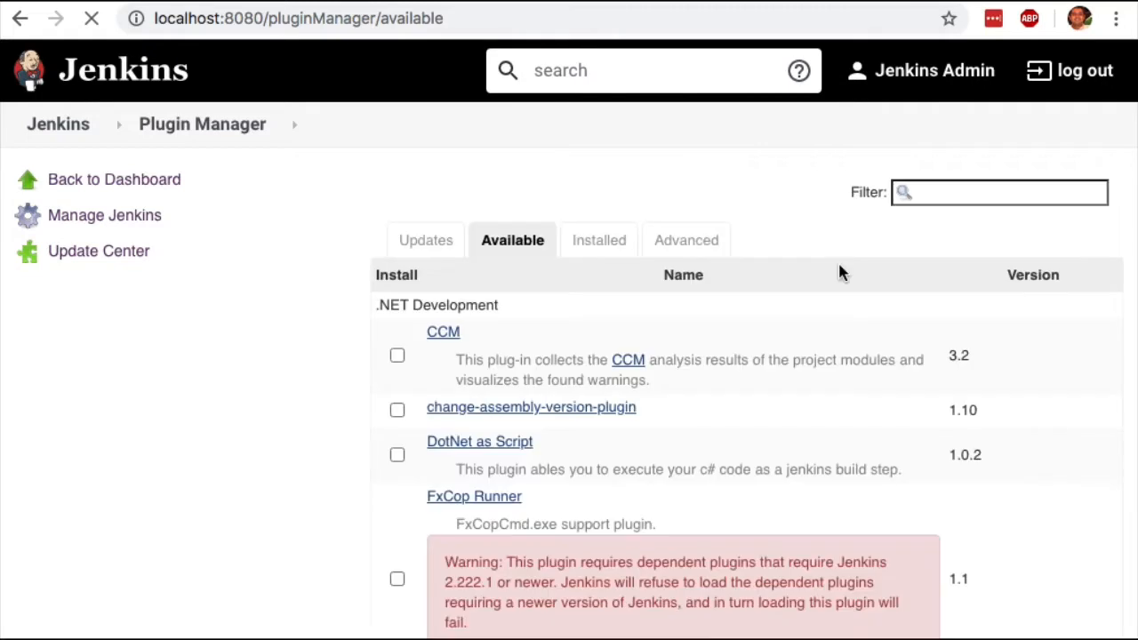
pyautogui.click(955, 191)
pyautogui.write('git')
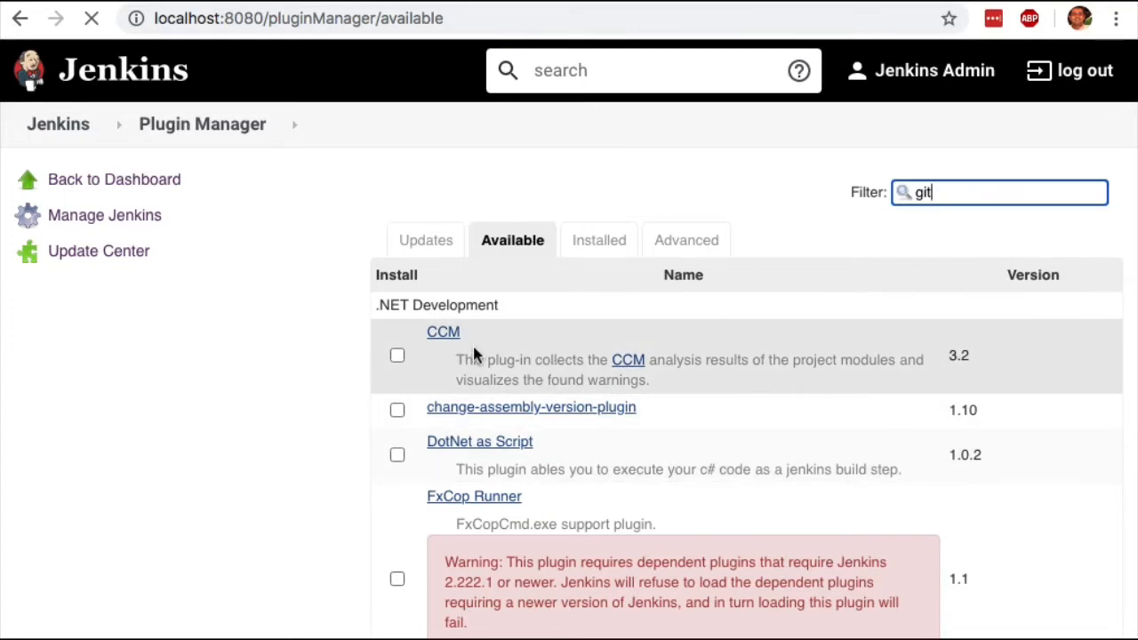
pyautogui.click(398, 356)
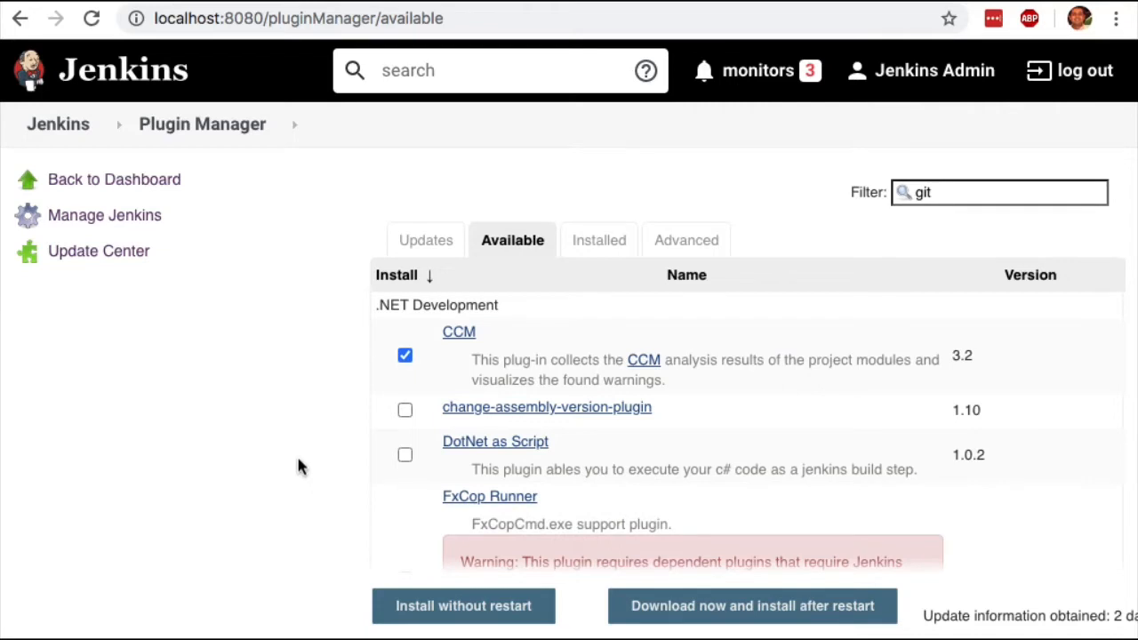
# View the project types offered for a new item and return to the Jenkins dashboard.
pyautogui.click(49, 124)
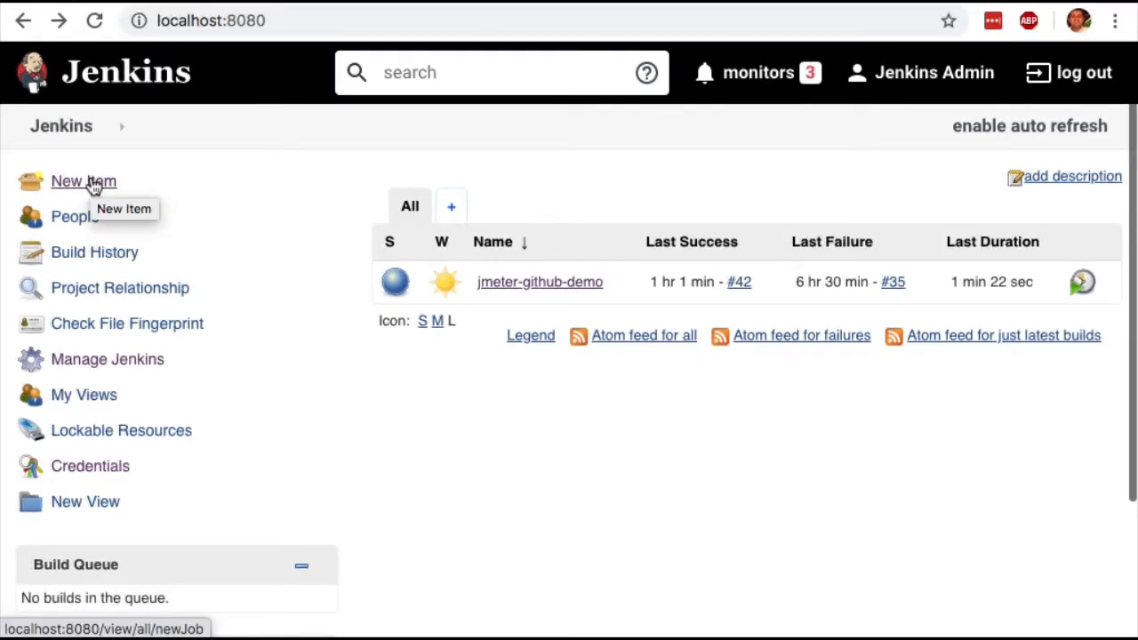
pyautogui.click(95, 186)
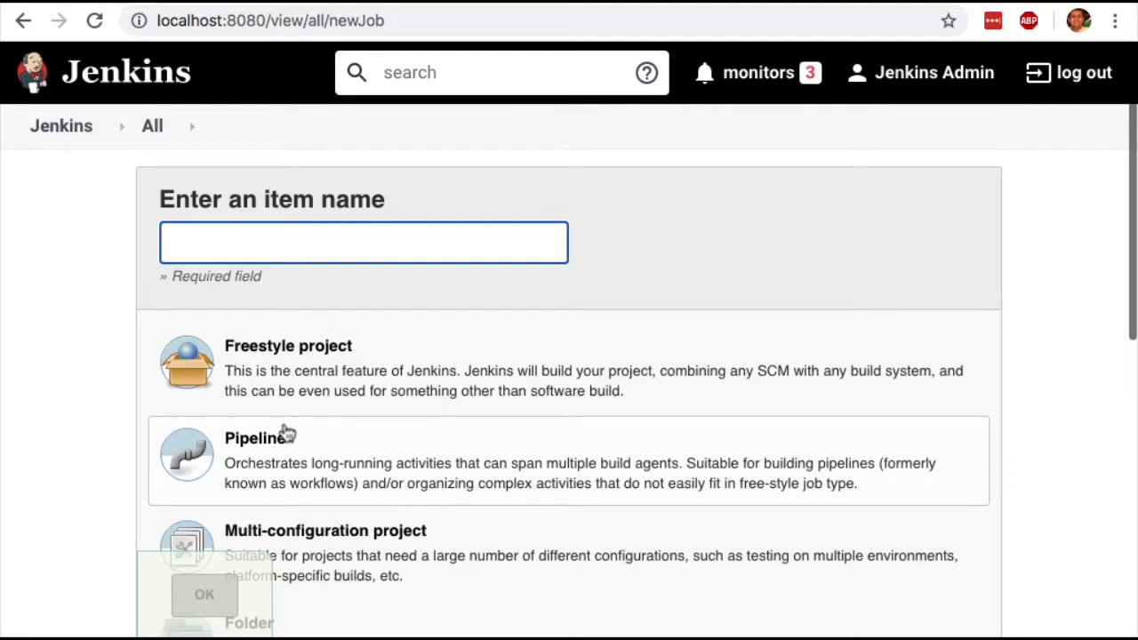
pyautogui.click(68, 133)
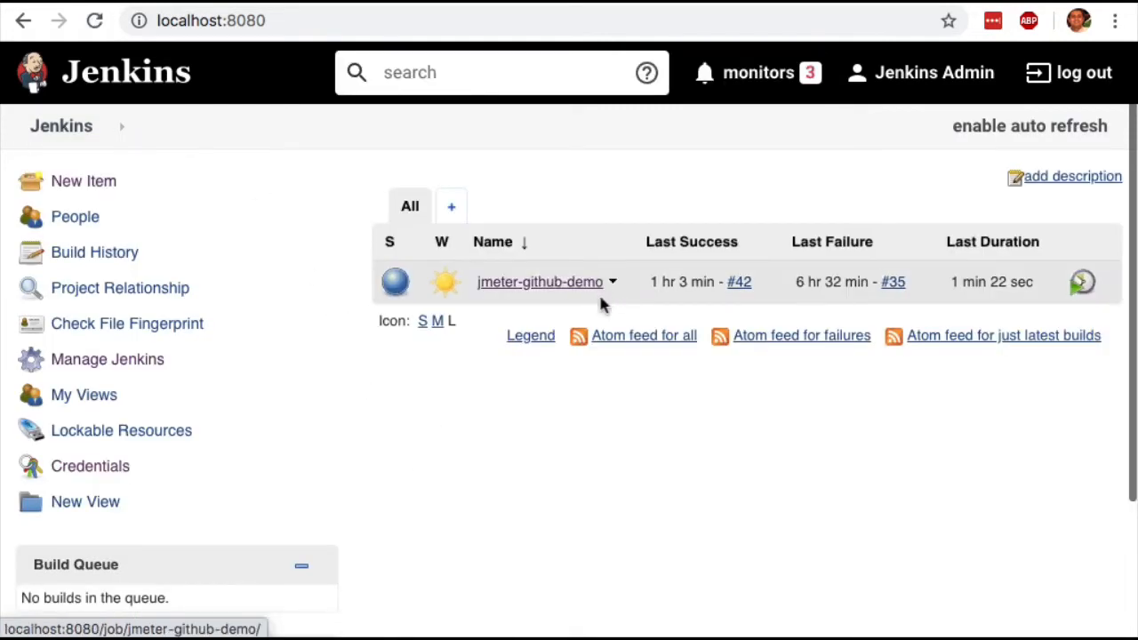
# Open the configuration of the jmeter-github-demo job at its Source Code Management settings.
pyautogui.click(614, 285)
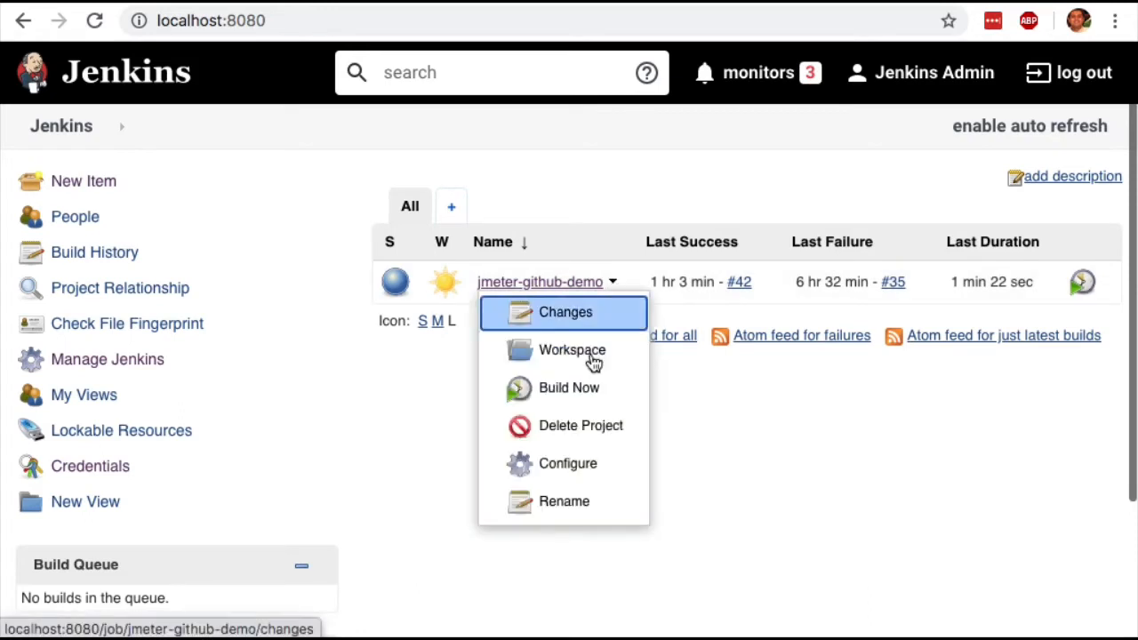
pyautogui.click(584, 468)
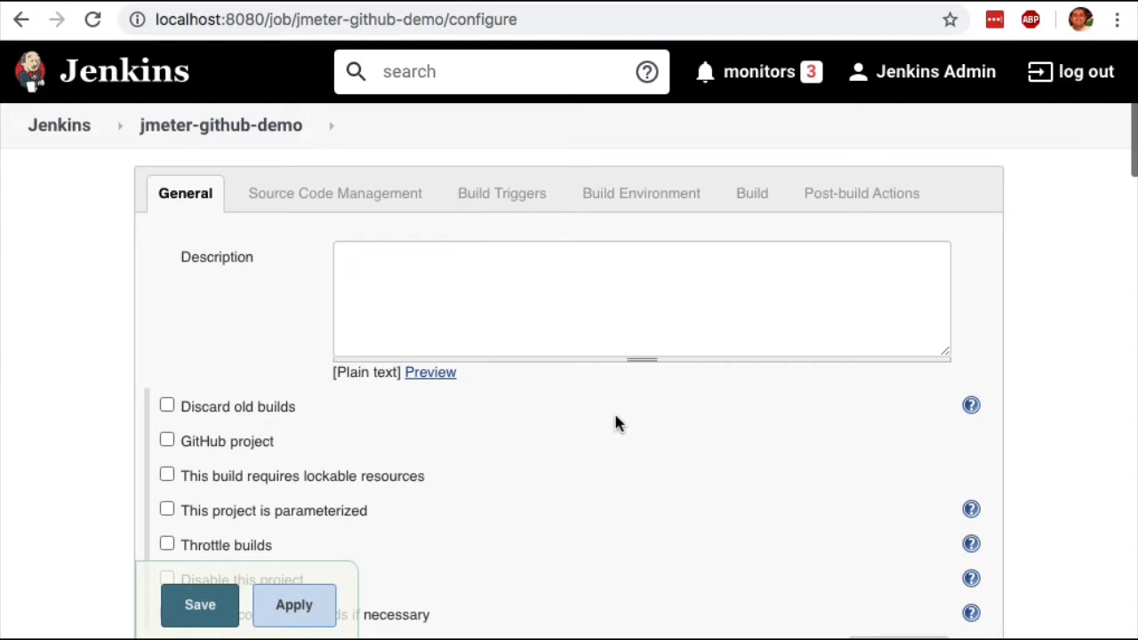
pyautogui.scroll(-3, 618, 424)
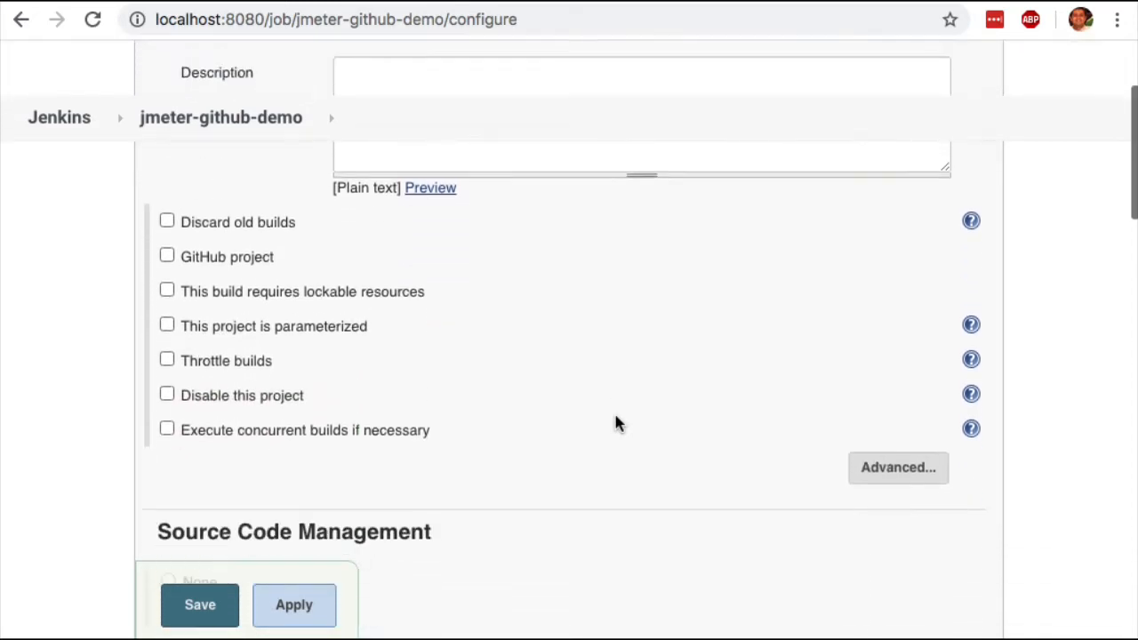
pyautogui.scroll(-2, 618, 424)
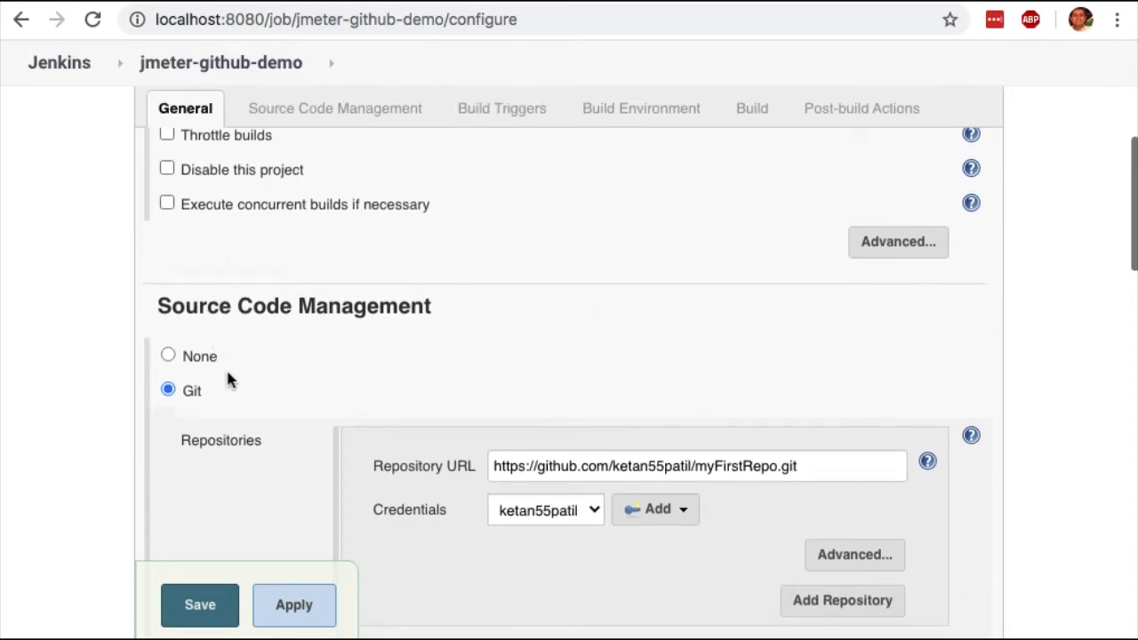
pyautogui.scroll(-1, 226, 367)
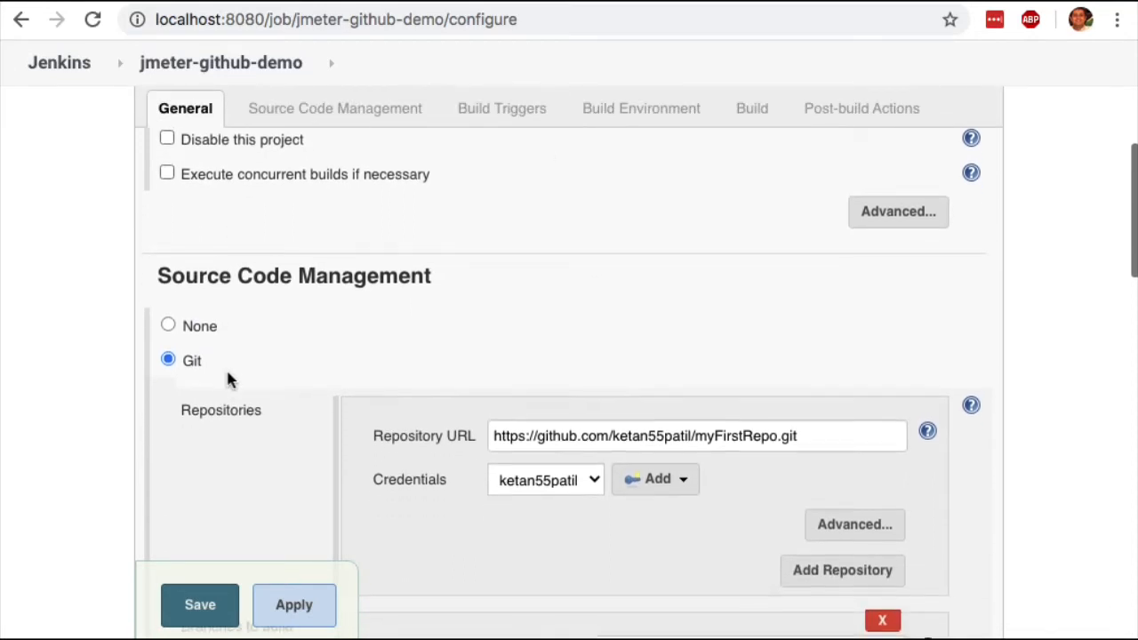
# Switch the job's source code management to None and back to Git.
pyautogui.click(169, 327)
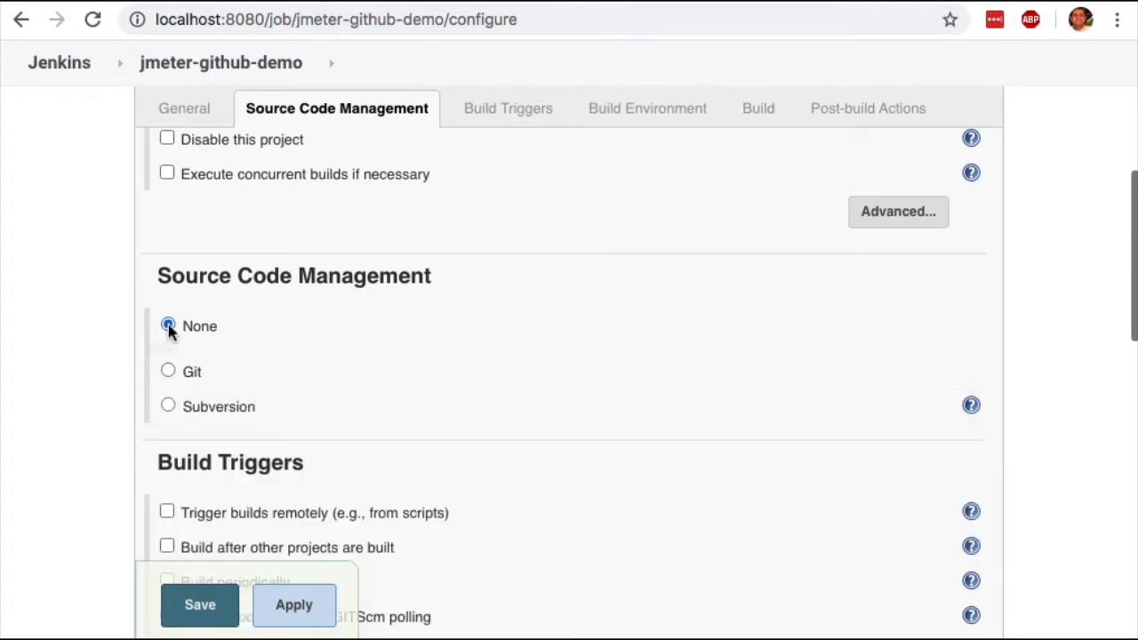
pyautogui.scroll(-1, 482, 361)
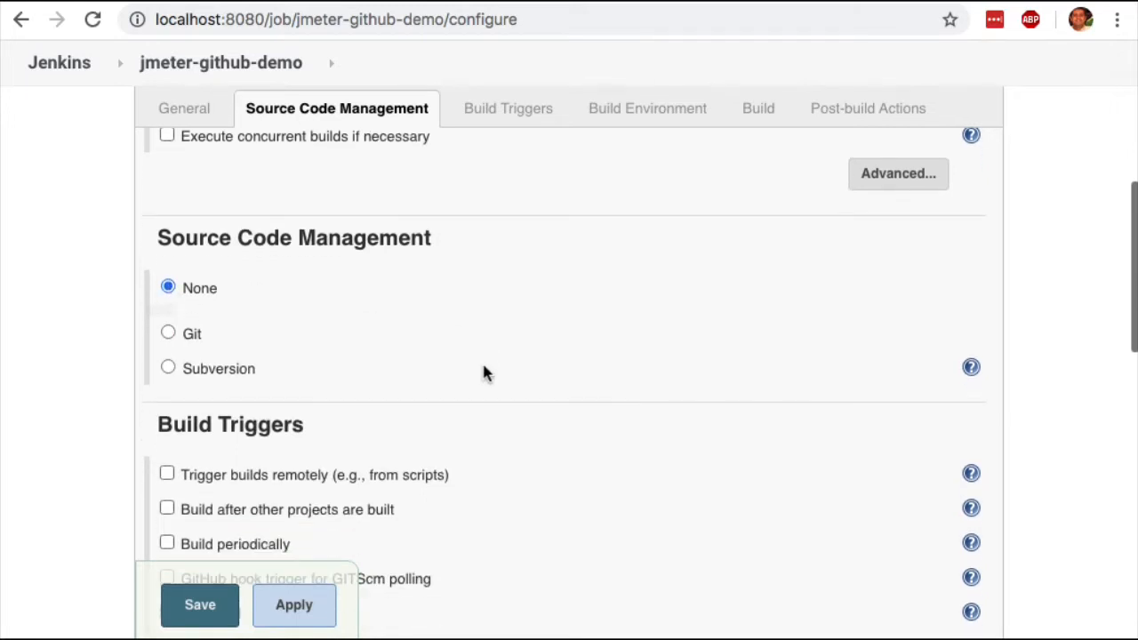
pyautogui.click(169, 334)
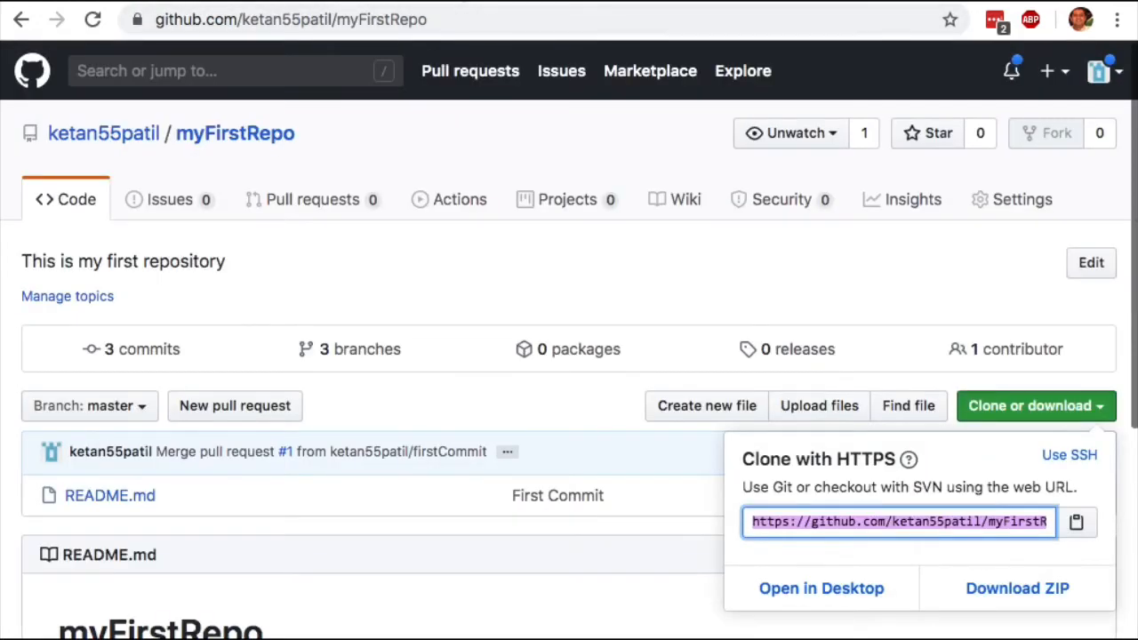
# Check the HTTPS clone URL of the myFirstRepo repository on GitHub against the job's Repository URL in Jenkins.
pyautogui.click(932, 522)
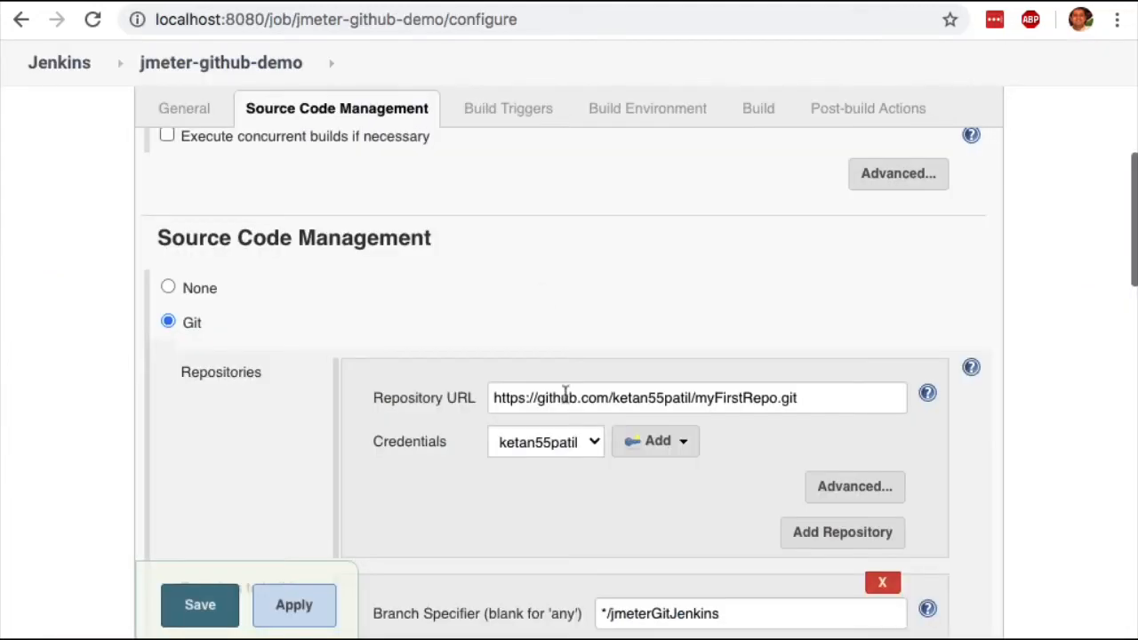
pyautogui.click(612, 400)
pyautogui.doubleClick(613, 400)
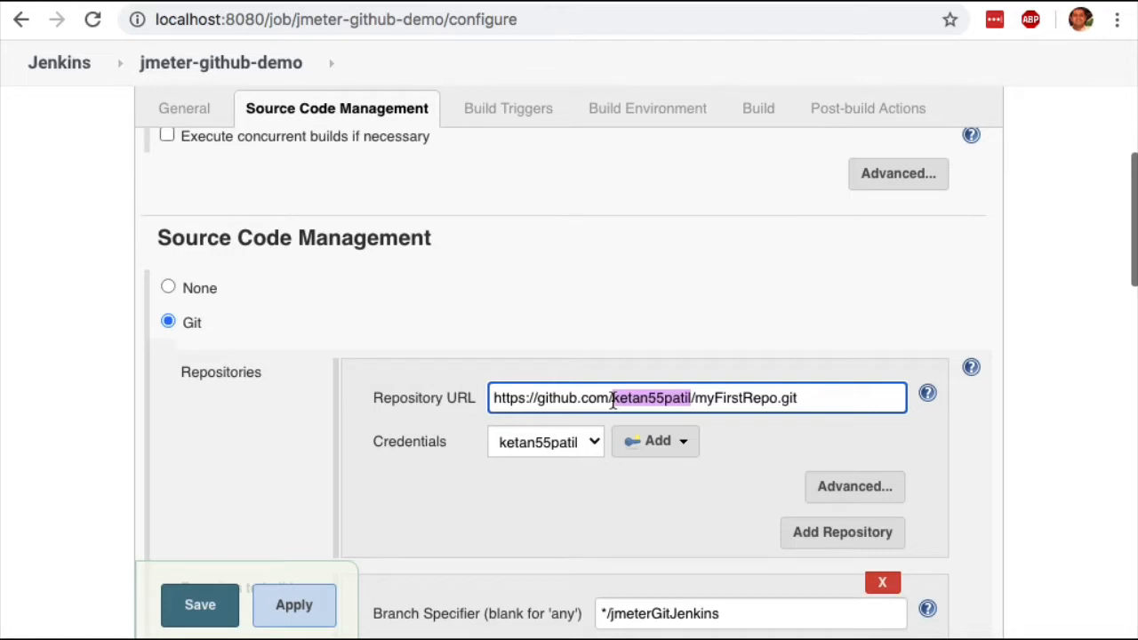
# Start a new Jenkins credential for the repository with the kind SSH Username with private key.
pyautogui.click(663, 454)
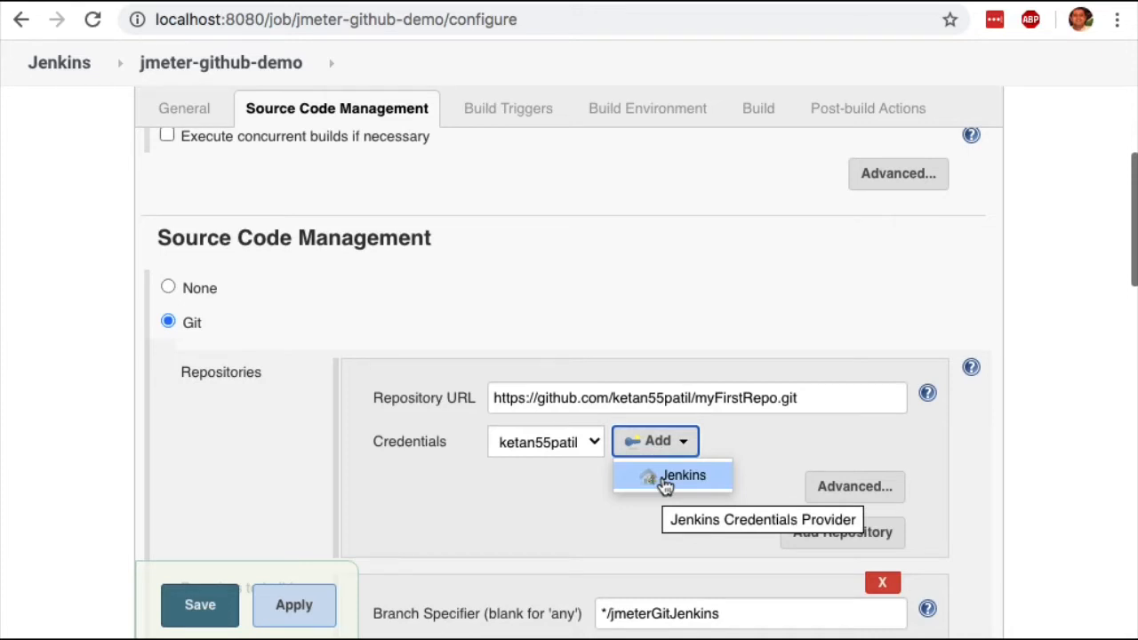
pyautogui.click(680, 476)
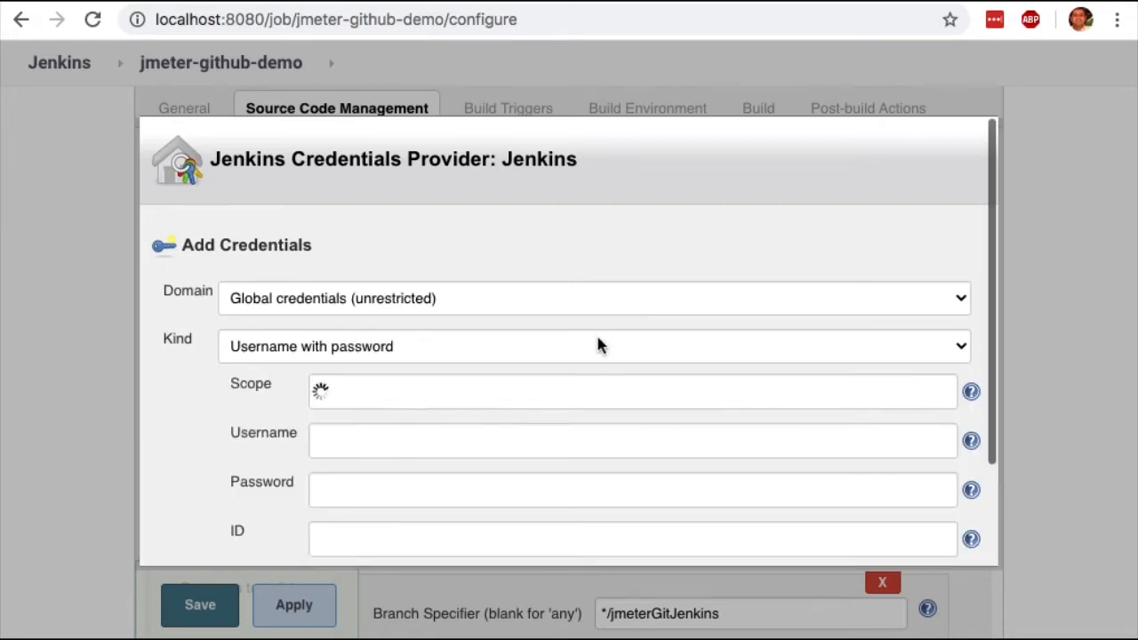
pyautogui.click(596, 346)
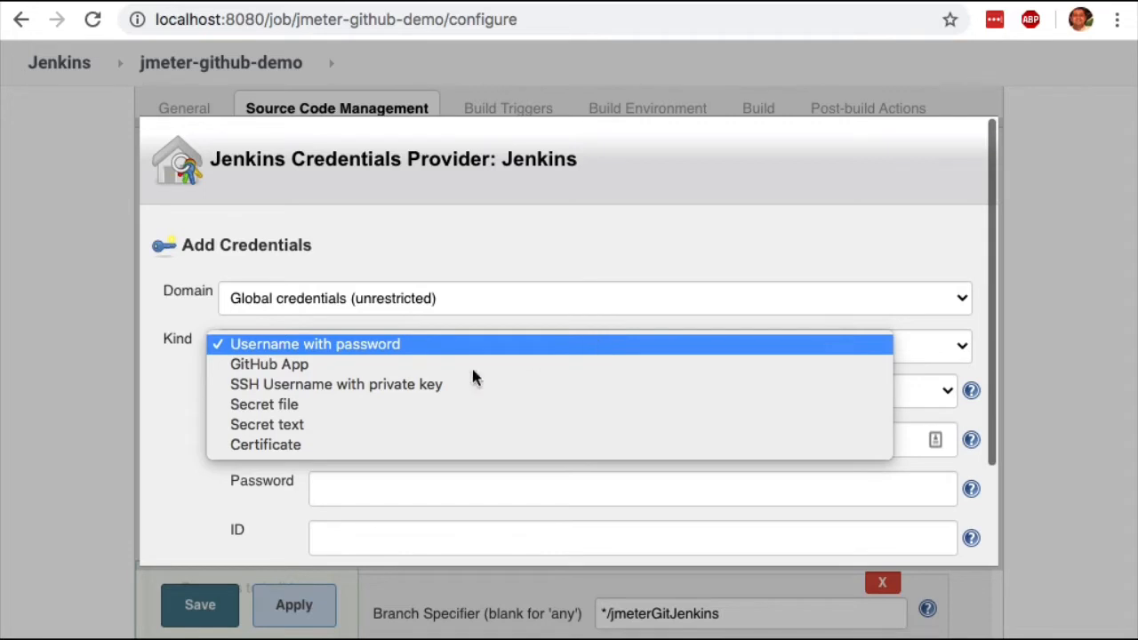
pyautogui.click(389, 386)
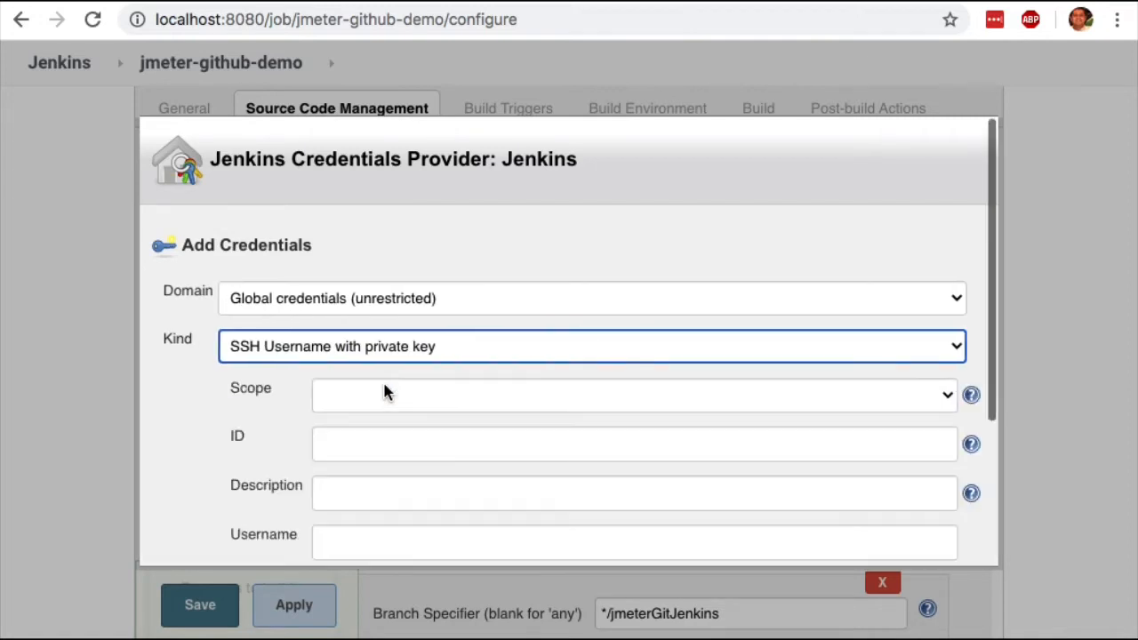
# Choose to enter the SSH credential's private key directly.
pyautogui.scroll(-2, 384, 392)
pyautogui.scroll(-1, 384, 391)
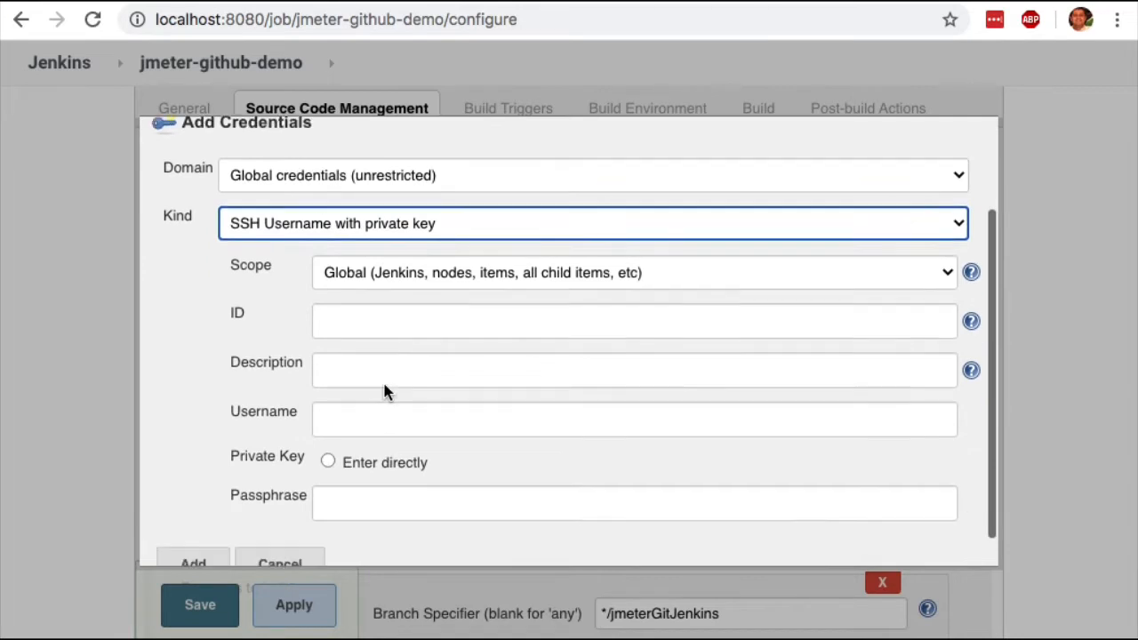
pyautogui.scroll(-1, 384, 390)
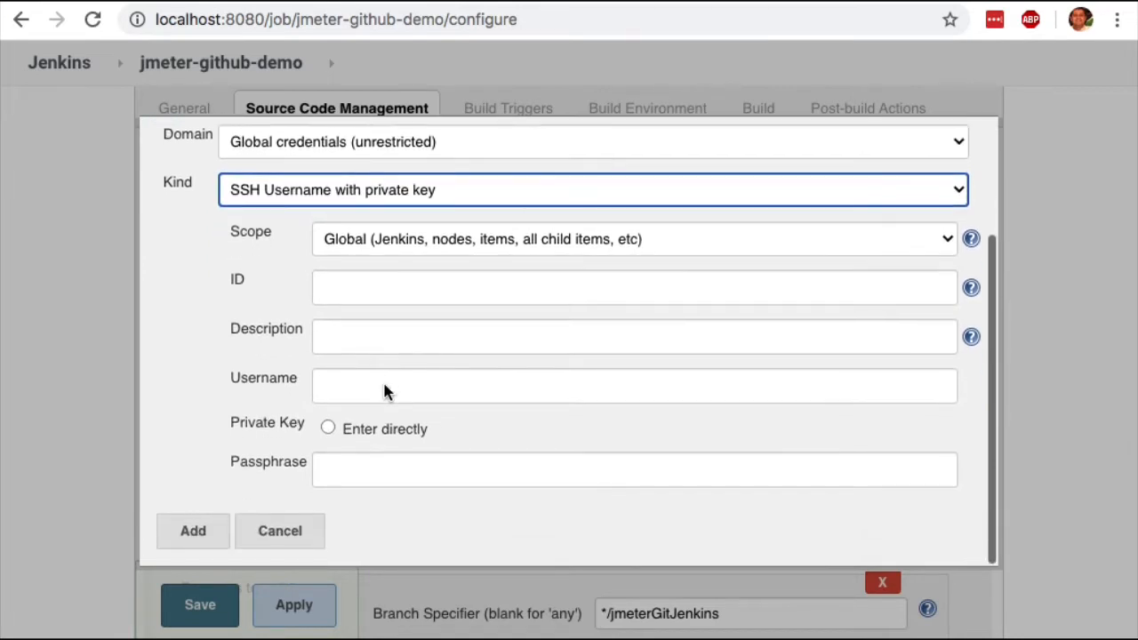
pyautogui.click(376, 384)
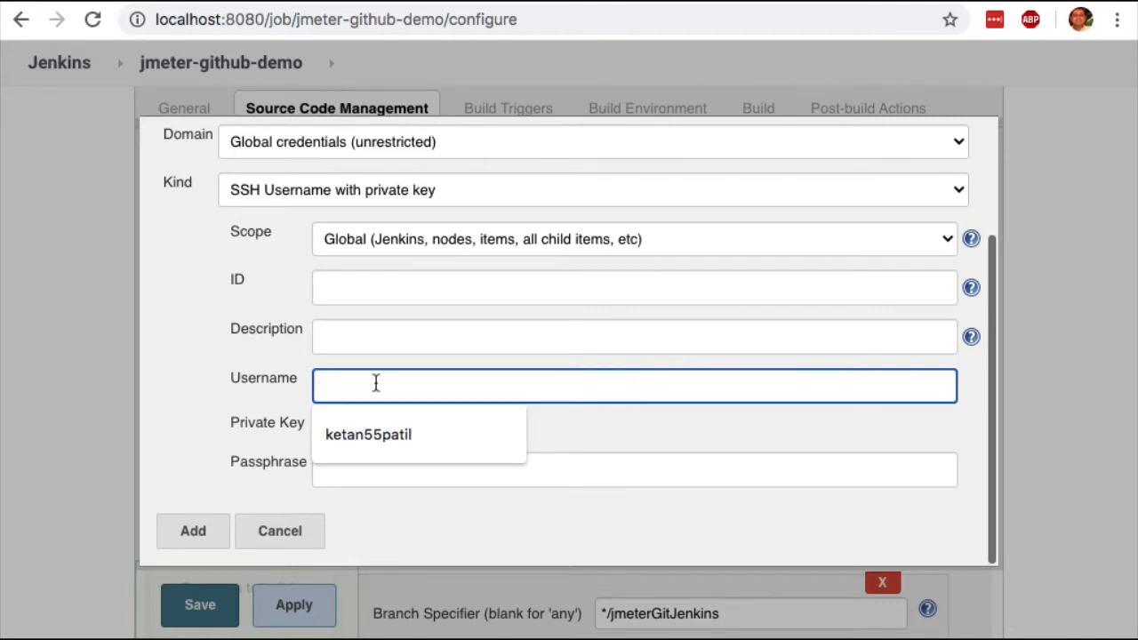
pyautogui.click(601, 429)
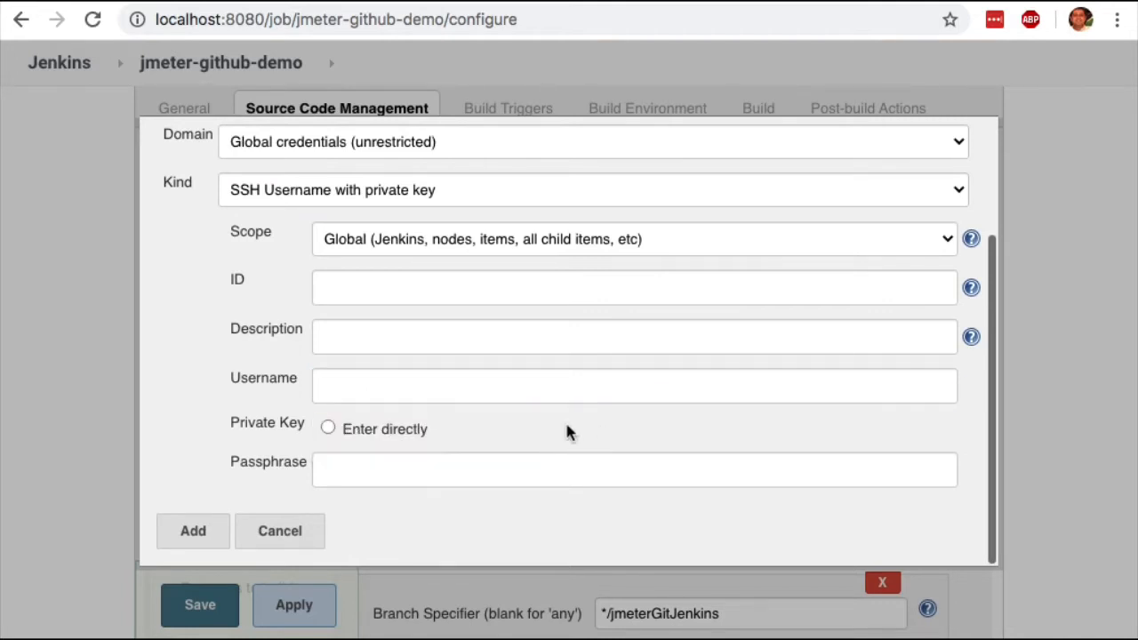
pyautogui.click(328, 429)
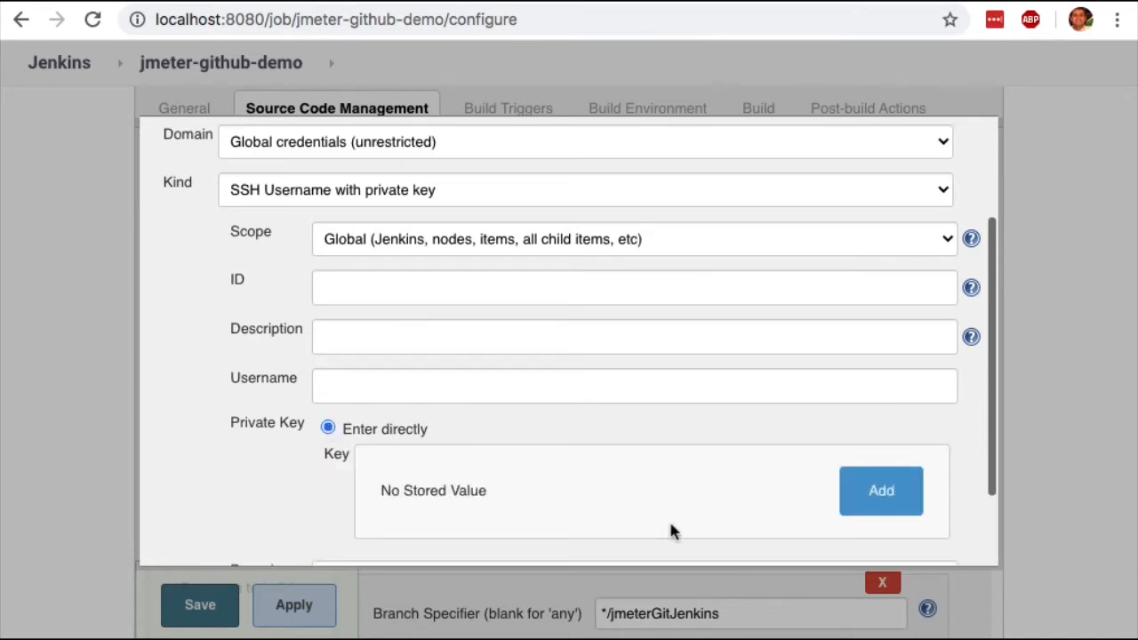
# Bring up the private key entry for the new SSH credential and cancel adding the credential.
pyautogui.click(900, 491)
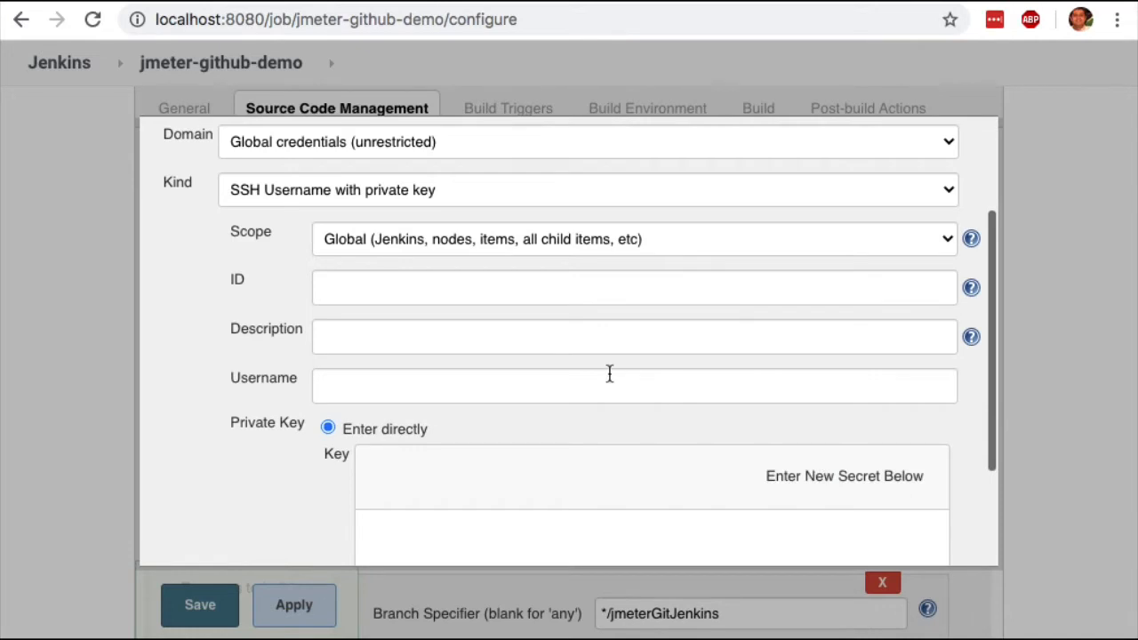
pyautogui.scroll(-3, 610, 374)
pyautogui.click(531, 380)
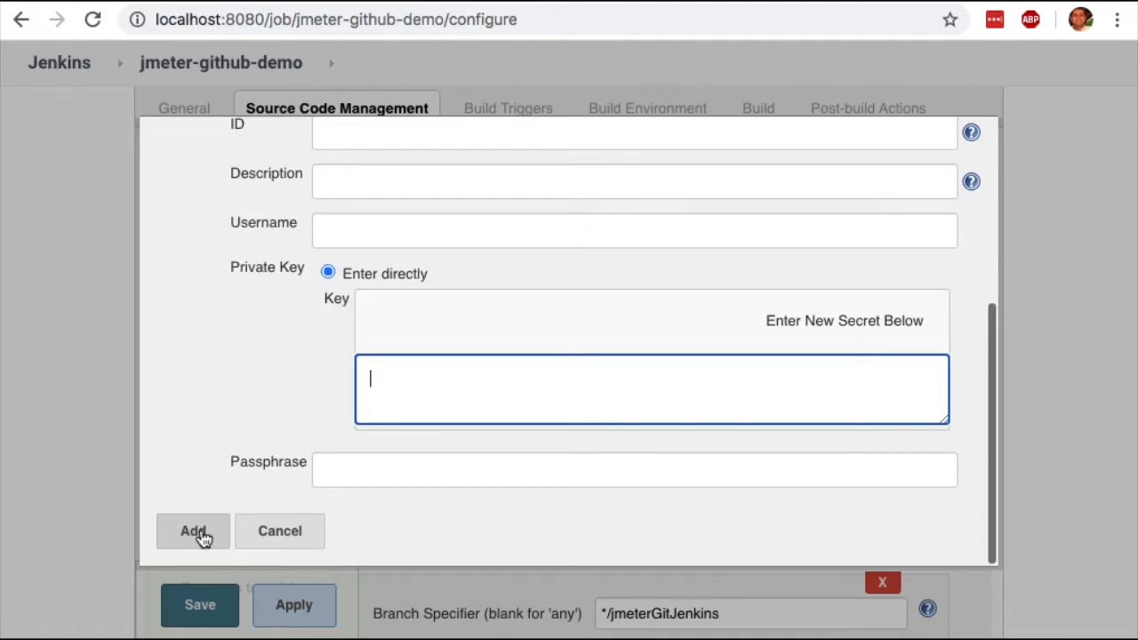
pyautogui.click(285, 528)
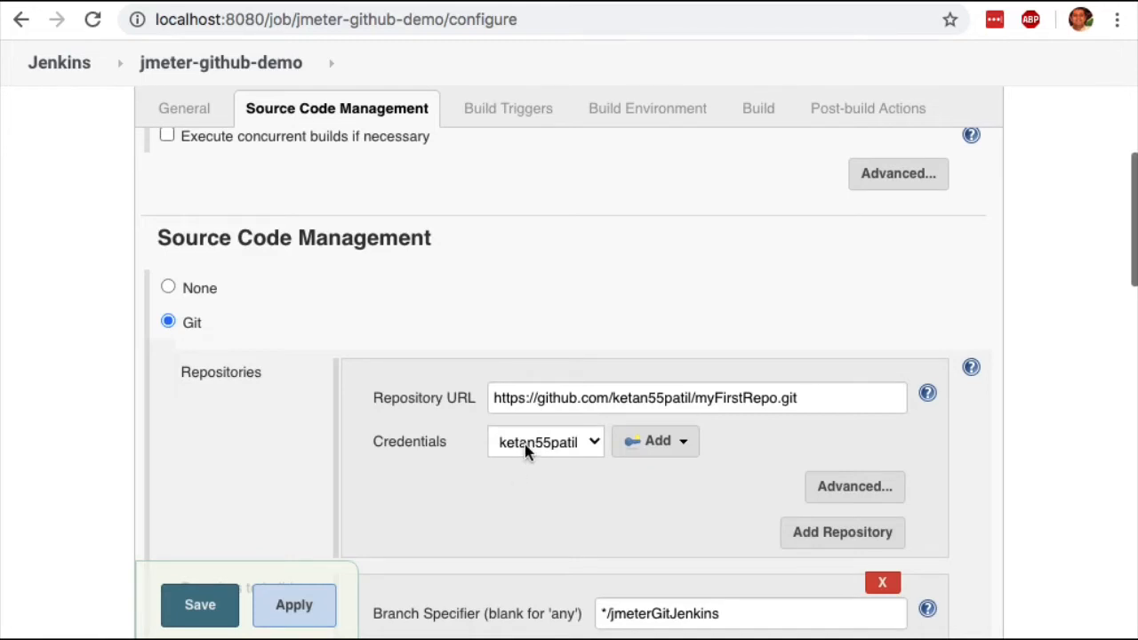
# Select the existing GitHub account credential for the job's repository.
pyautogui.click(594, 445)
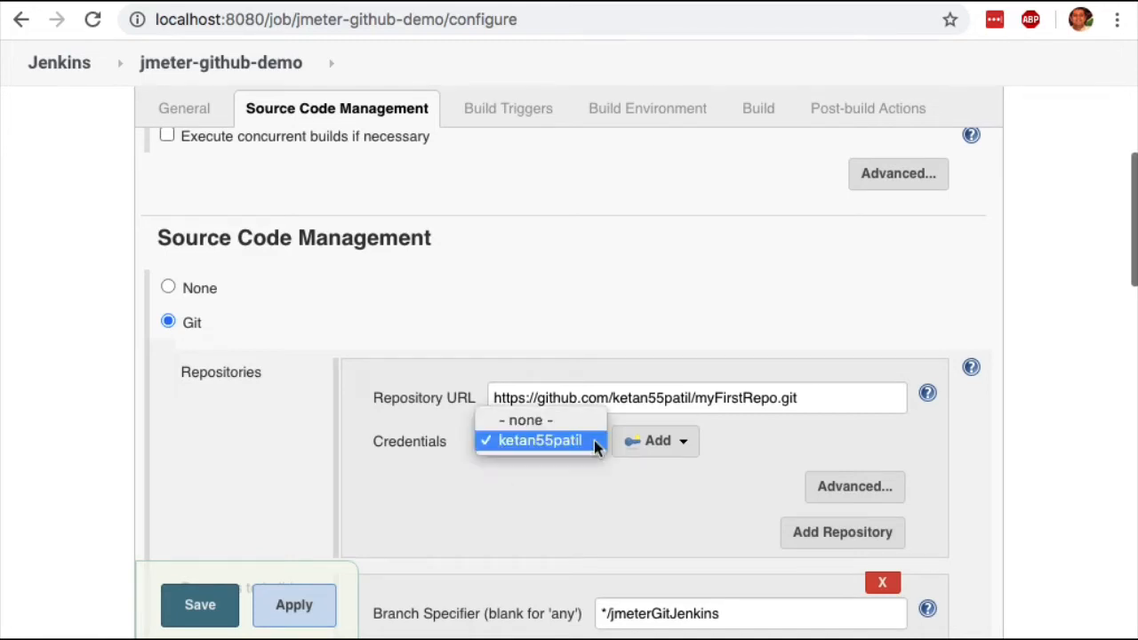
pyautogui.click(536, 441)
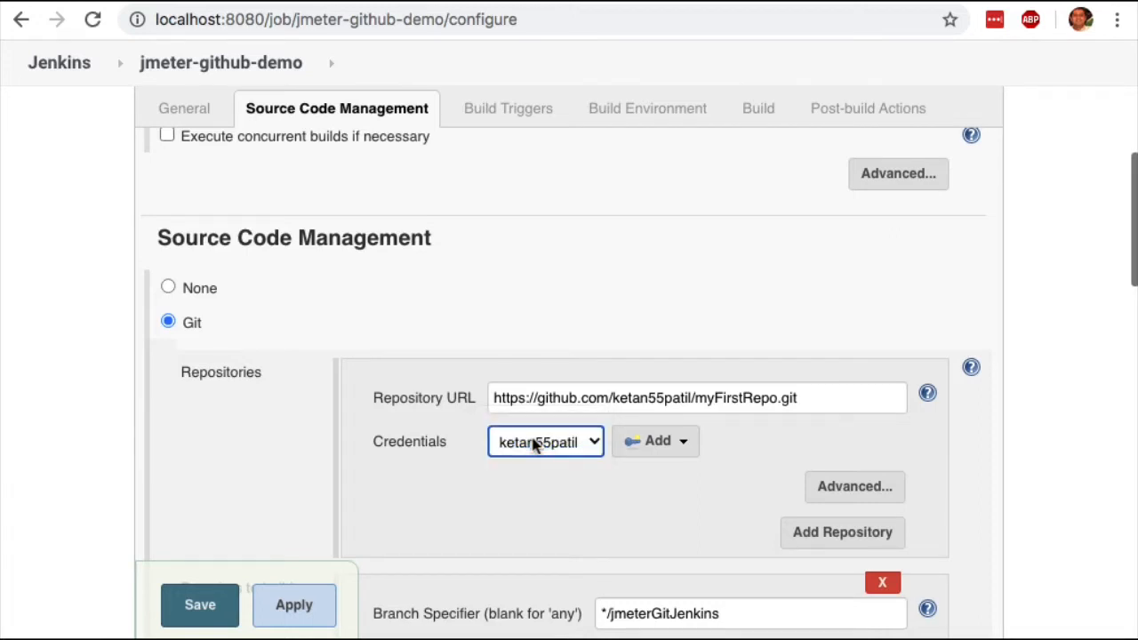
# Review the Git branch specifier and the local subdirectory used for the repository checkout.
pyautogui.scroll(-3, 411, 459)
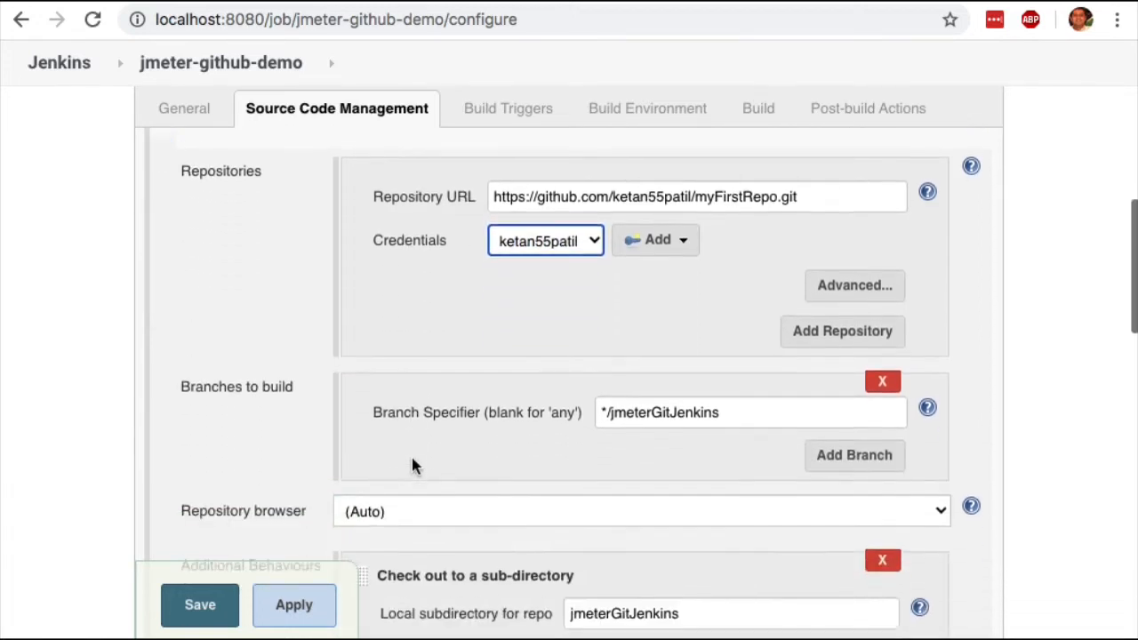
pyautogui.tripleClick(734, 407)
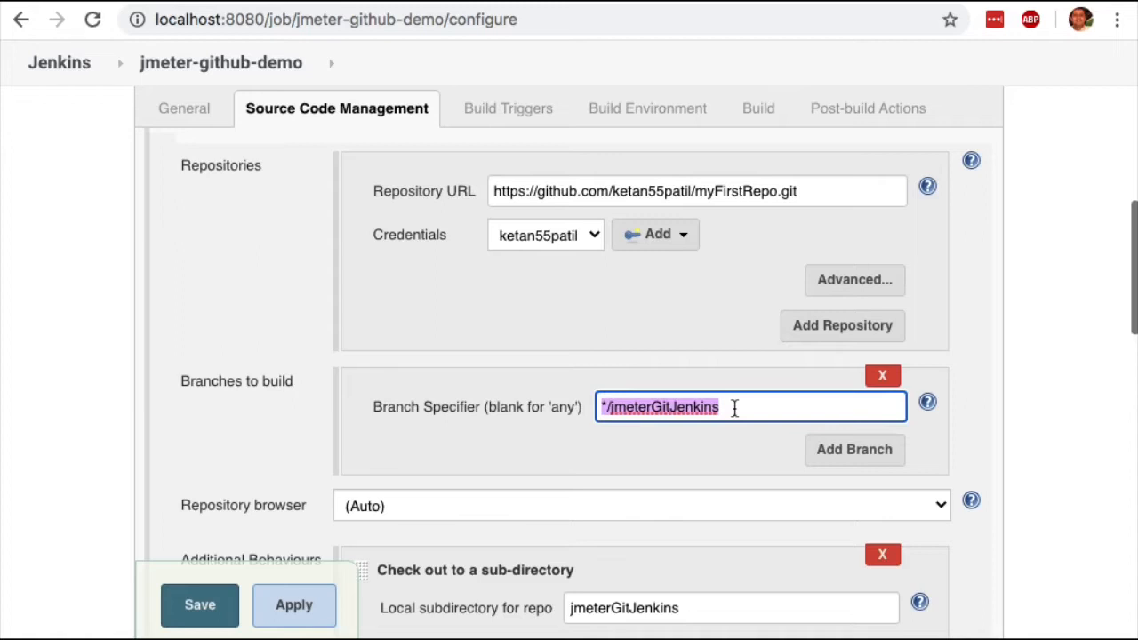
pyautogui.moveTo(735, 407); pyautogui.dragTo(610, 407)
pyautogui.scroll(-3, 622, 425)
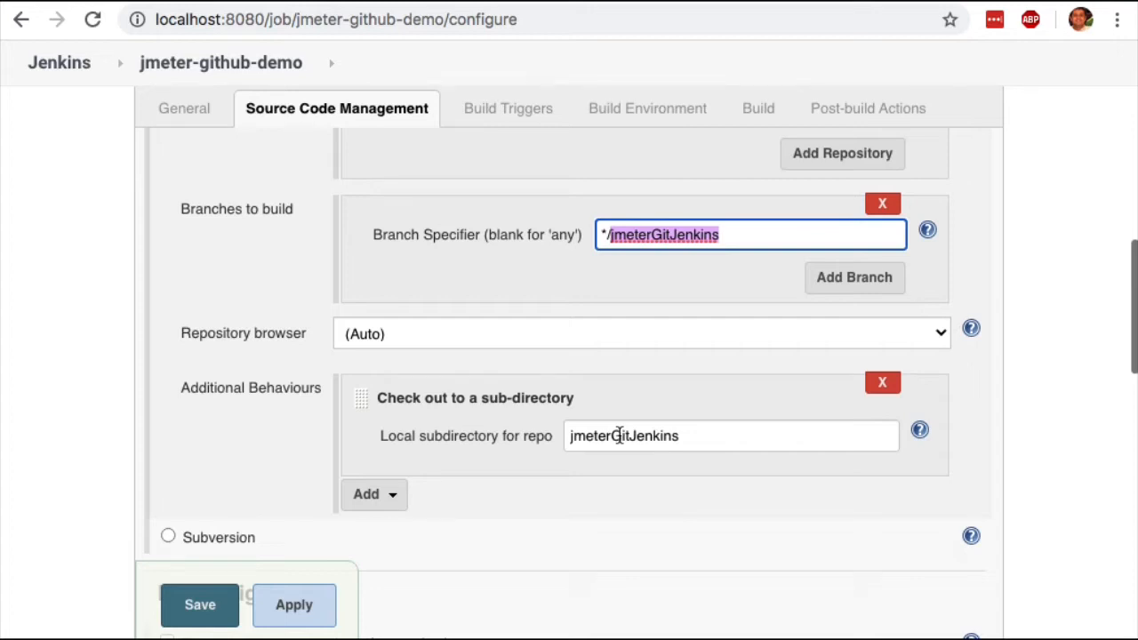
pyautogui.scroll(-1, 572, 511)
pyautogui.click(572, 511)
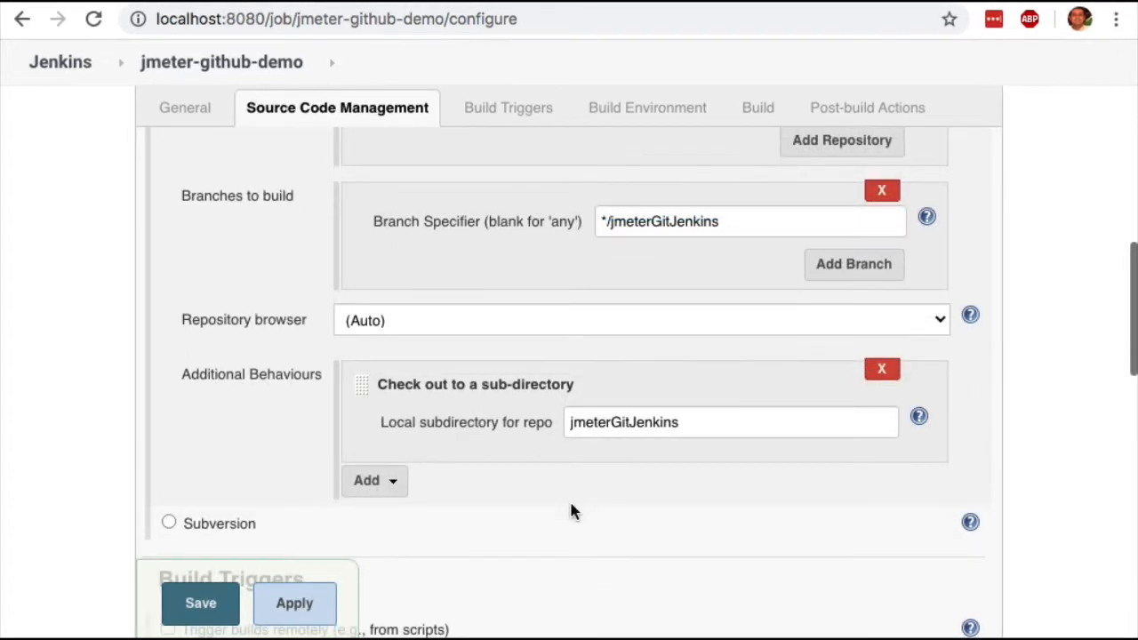
# Check the build step types available in the job's Build section, including Execute shell.
pyautogui.scroll(-3, 572, 512)
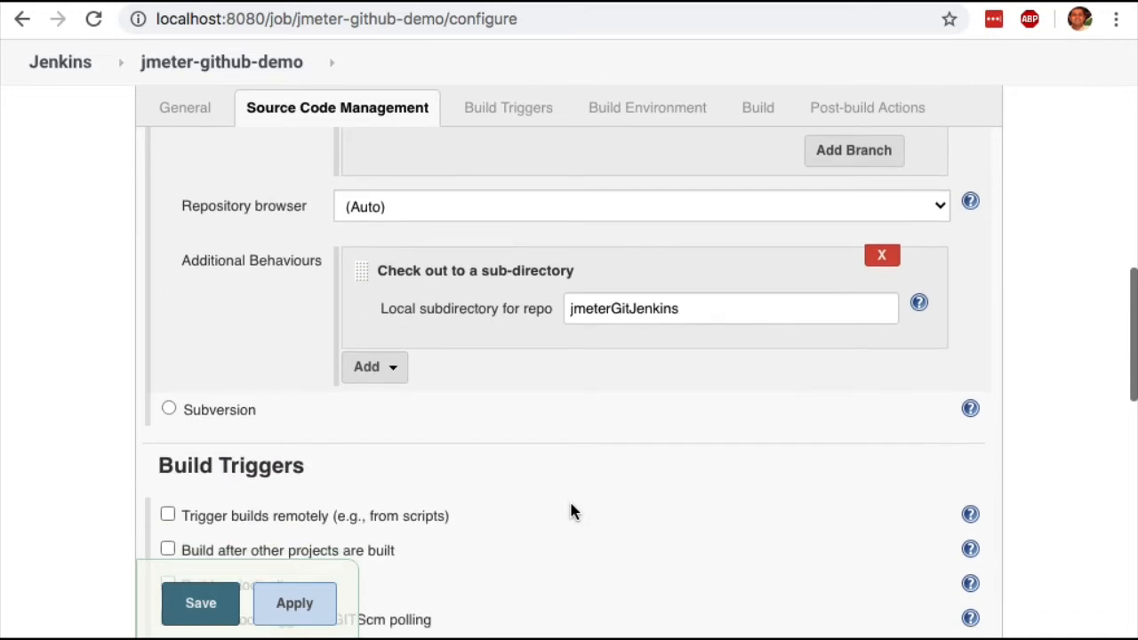
pyautogui.scroll(-8, 571, 511)
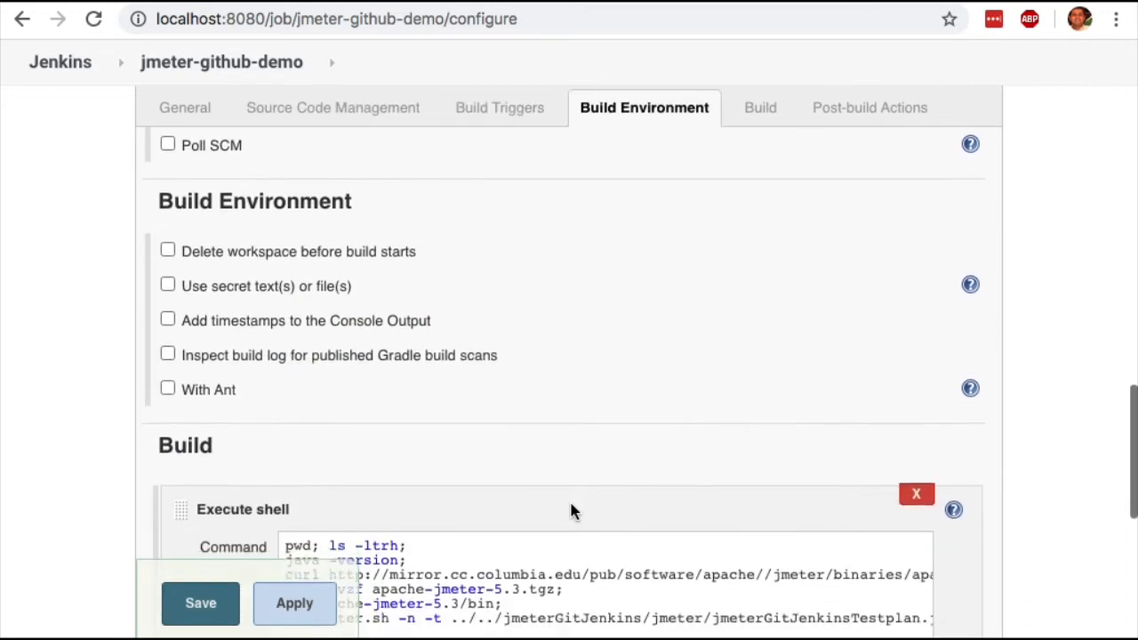
pyautogui.scroll(-3, 572, 511)
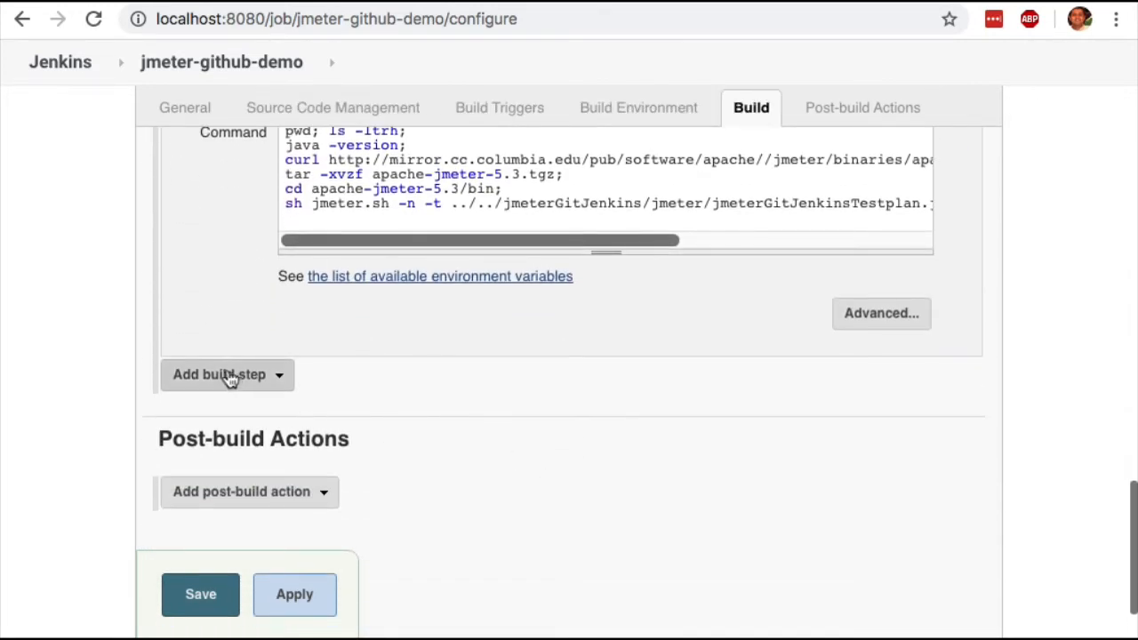
pyautogui.click(278, 377)
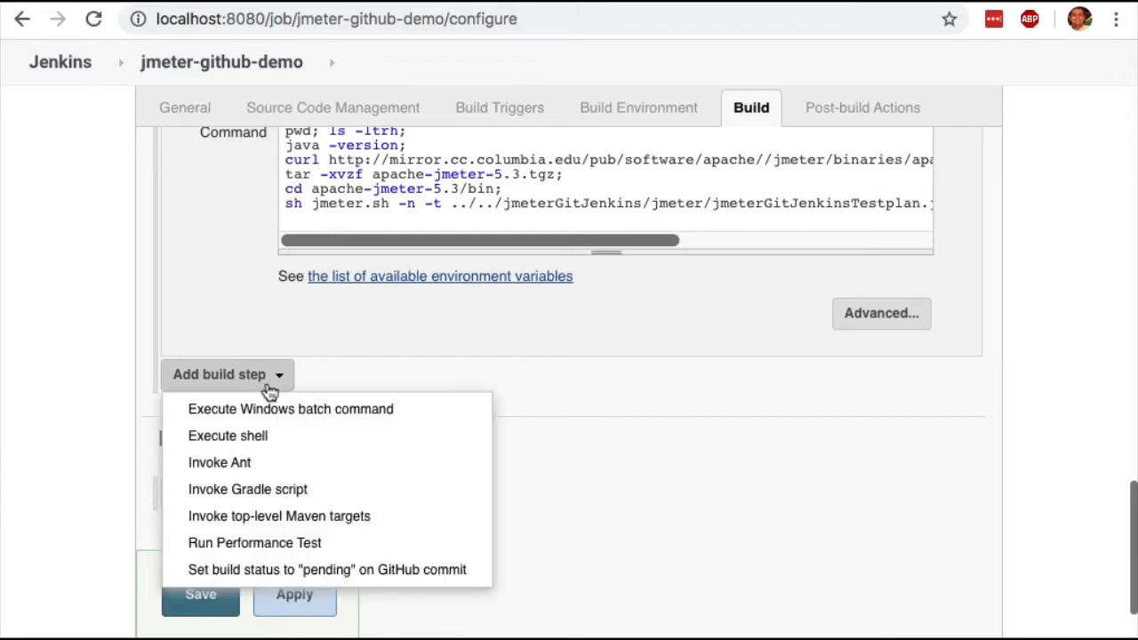
pyautogui.click(234, 440)
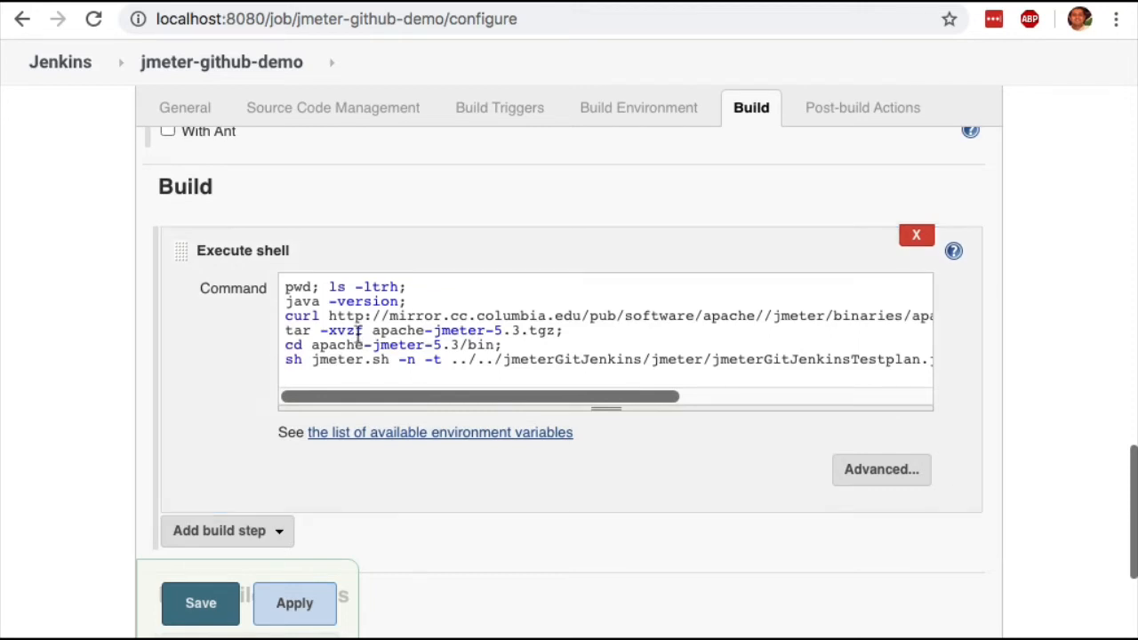
# Read the full Execute shell script, from the workspace and Java checks through the JMeter download and extraction to the test run command.
pyautogui.doubleClick(294, 300)
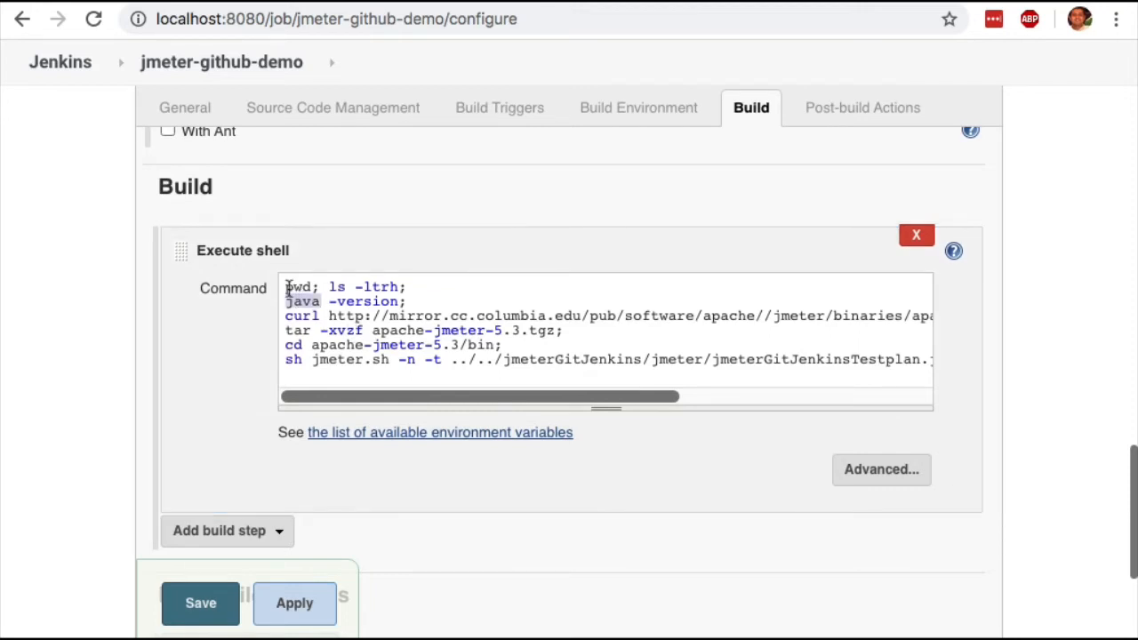
pyautogui.moveTo(288, 286); pyautogui.dragTo(412, 300)
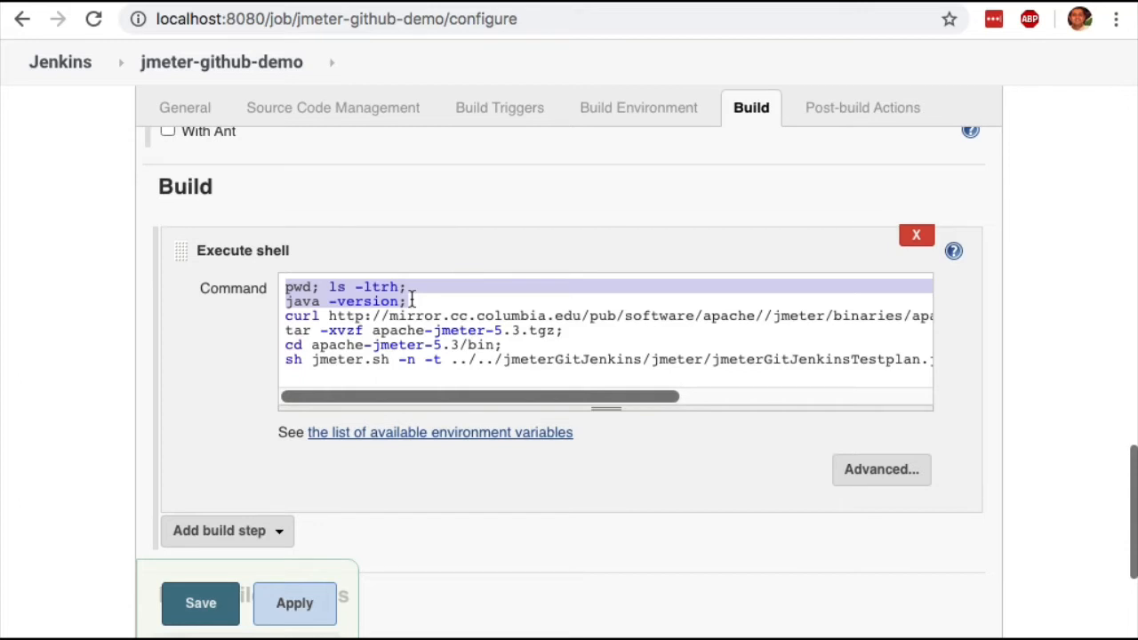
pyautogui.click(657, 1)
pyautogui.click(464, 403)
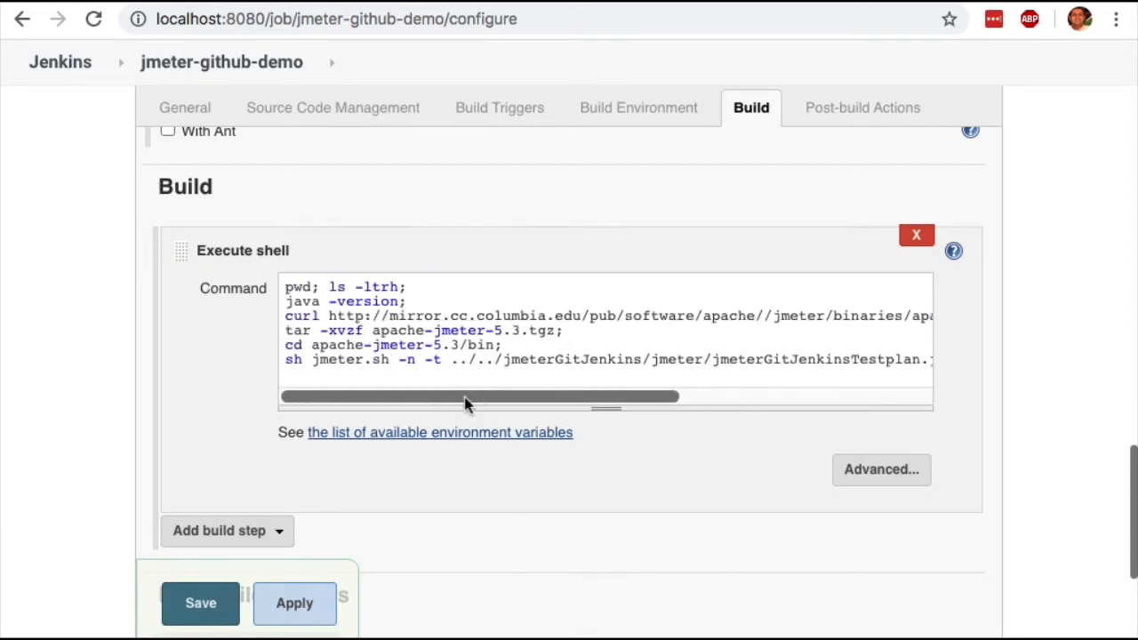
pyautogui.moveTo(464, 402); pyautogui.dragTo(692, 395)
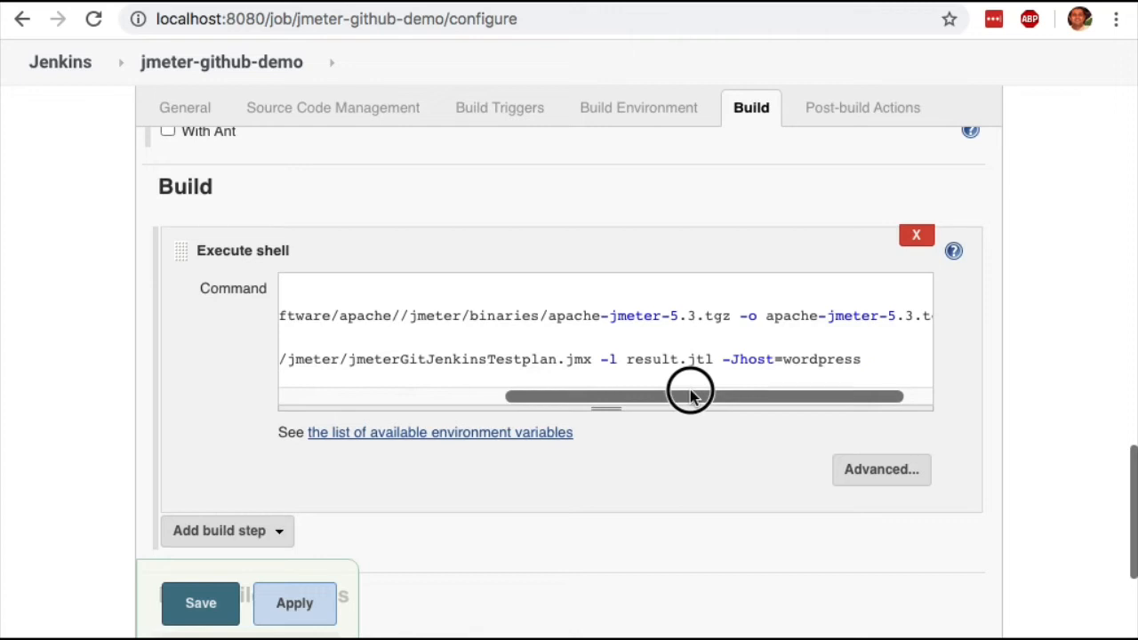
pyautogui.moveTo(690, 395); pyautogui.dragTo(761, 391)
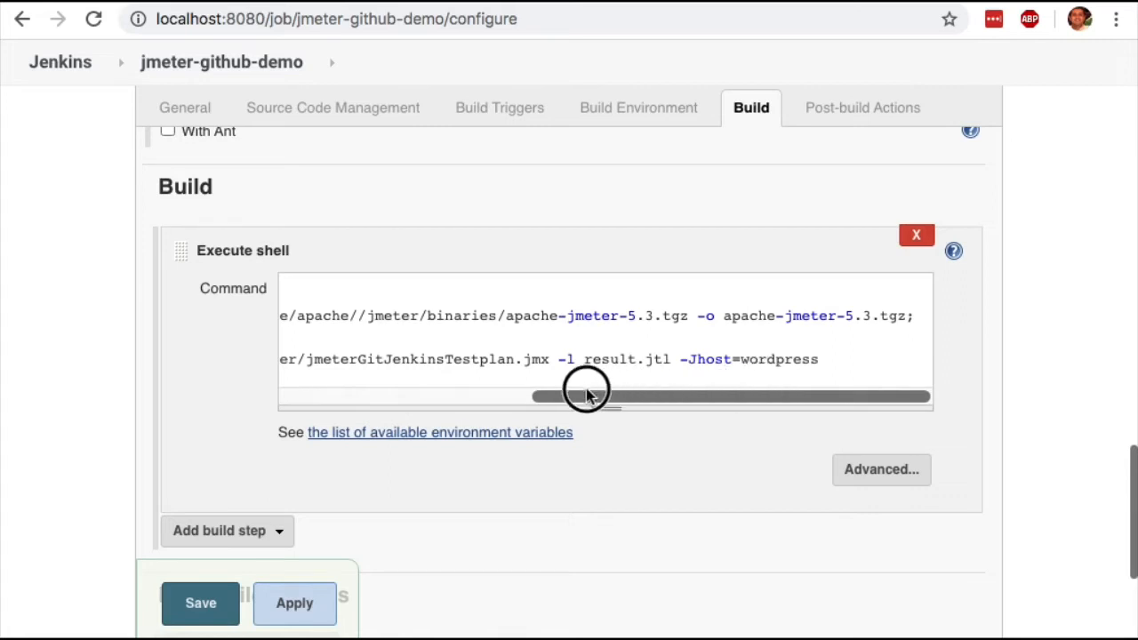
pyautogui.click(303, 403)
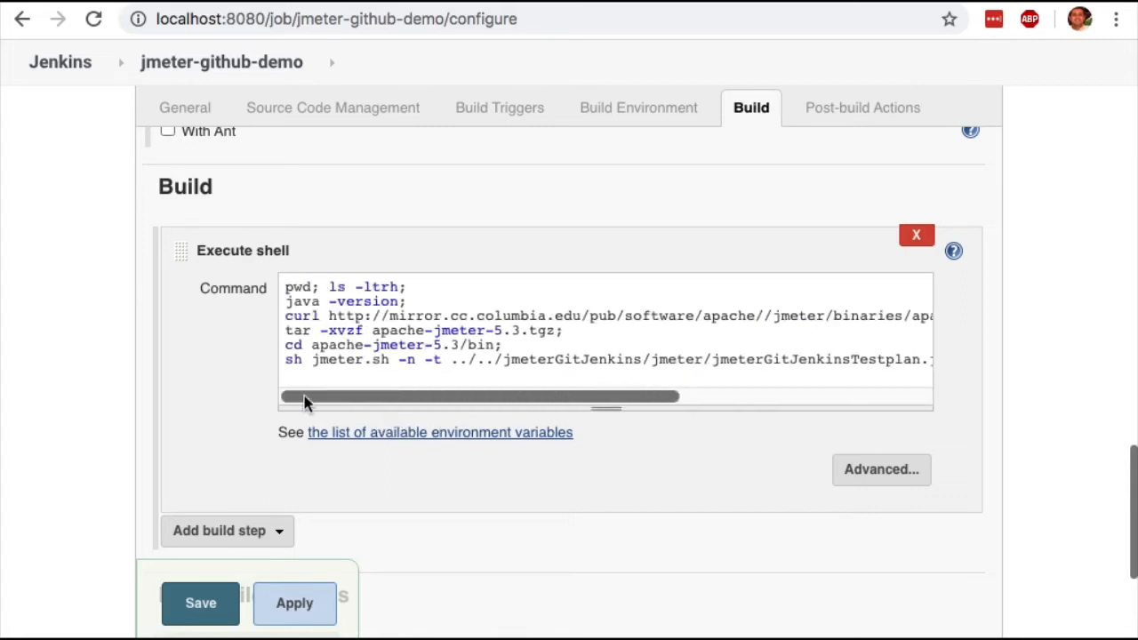
pyautogui.doubleClick(287, 332)
pyautogui.click(286, 359)
# Save the jmeter-github-demo job configuration.
pyautogui.scroll(-1, 325, 351)
pyautogui.scroll(-1, 323, 351)
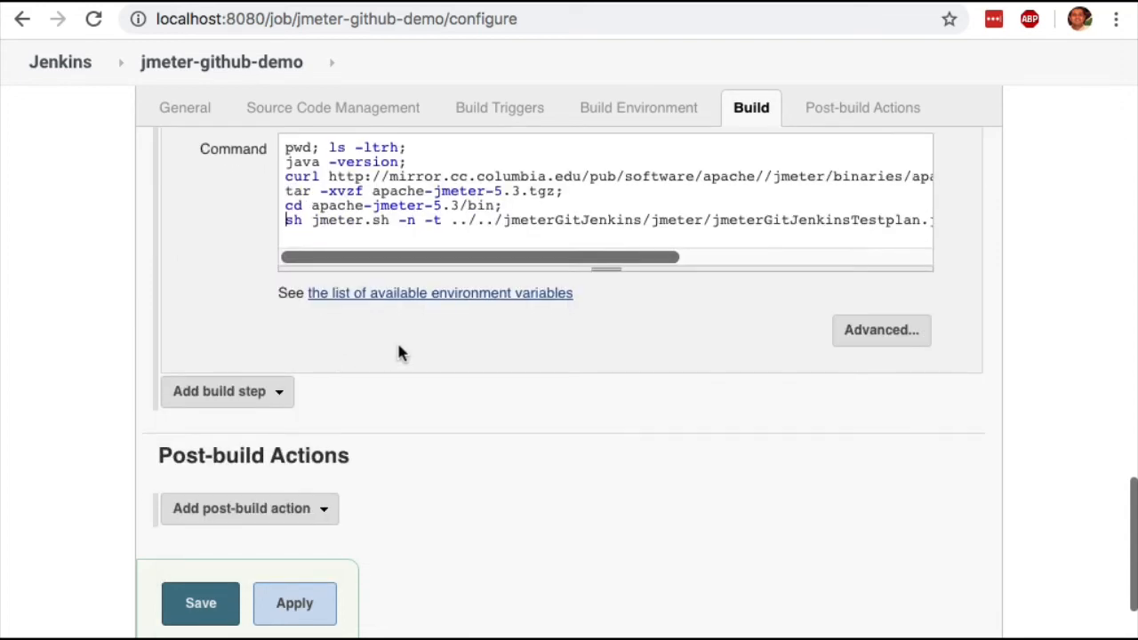
pyautogui.click(194, 612)
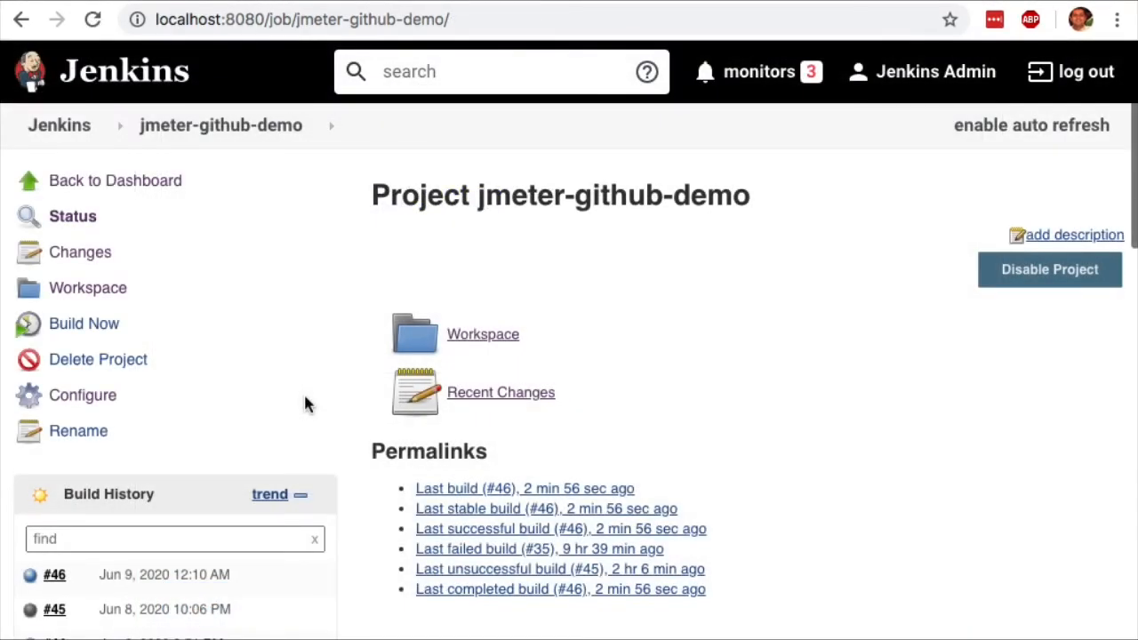
# Start a build of the jmeter-github-demo job and open the new build's console output.
pyautogui.click(75, 329)
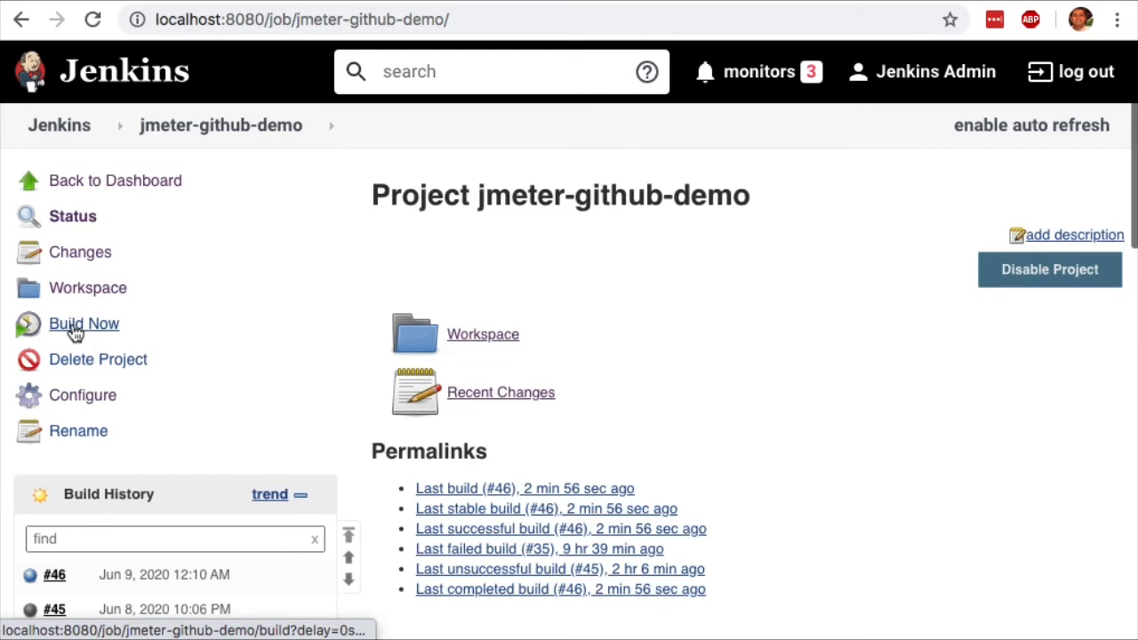
pyautogui.click(75, 329)
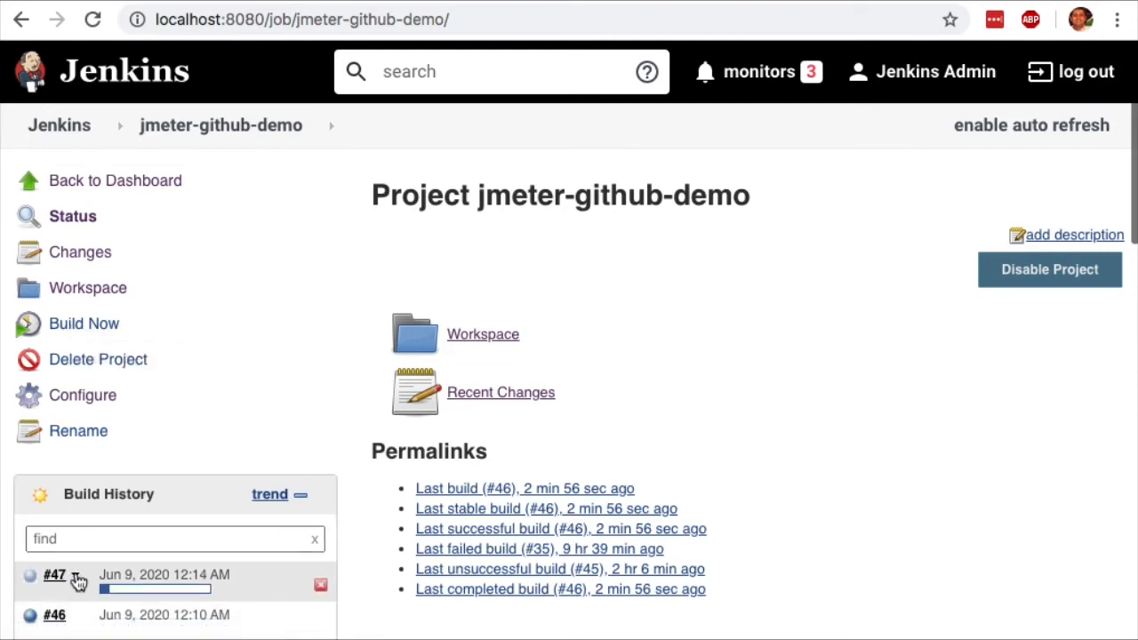
pyautogui.click(74, 576)
pyautogui.click(140, 436)
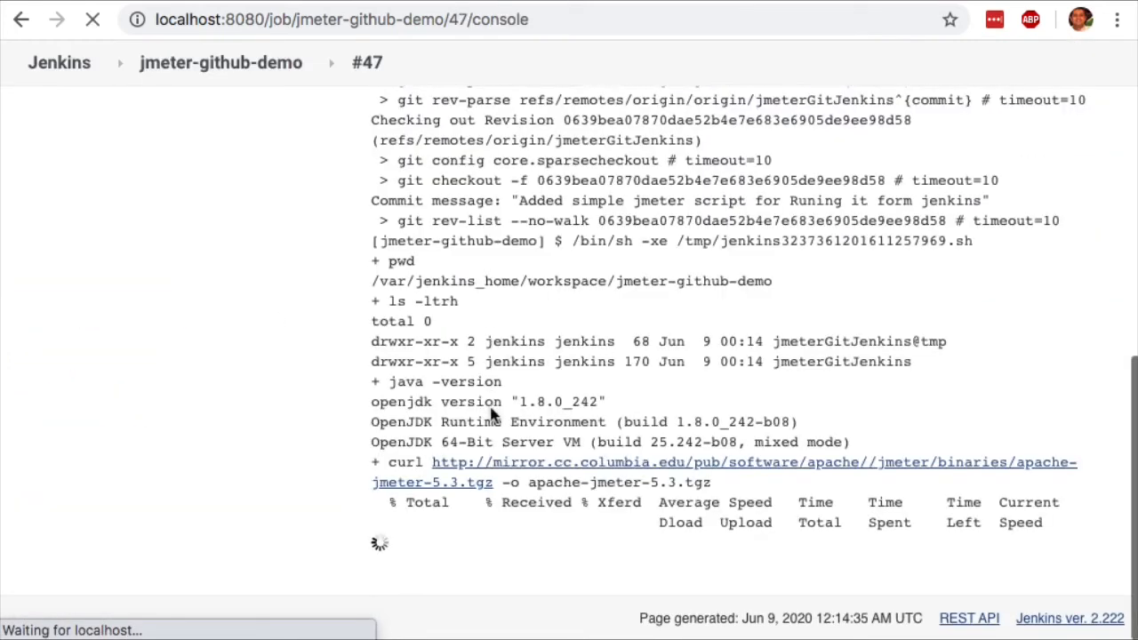
# Examine the console output for the build workspace path, the repository cloning and the checked-out directories.
pyautogui.scroll(10, 610, 338)
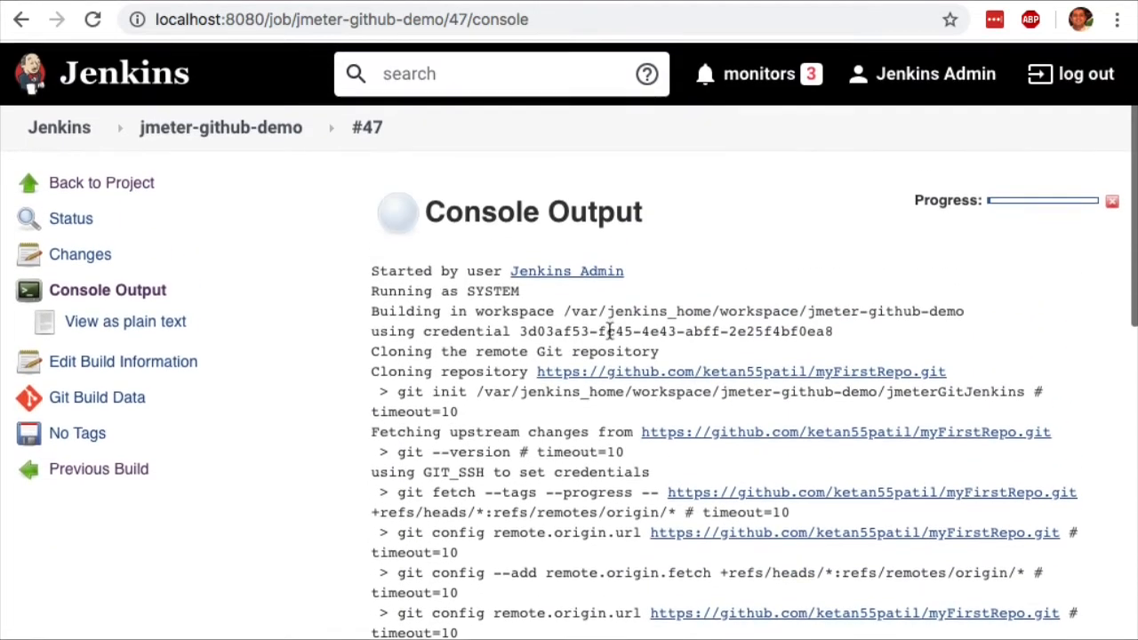
pyautogui.scroll(-2, 610, 330)
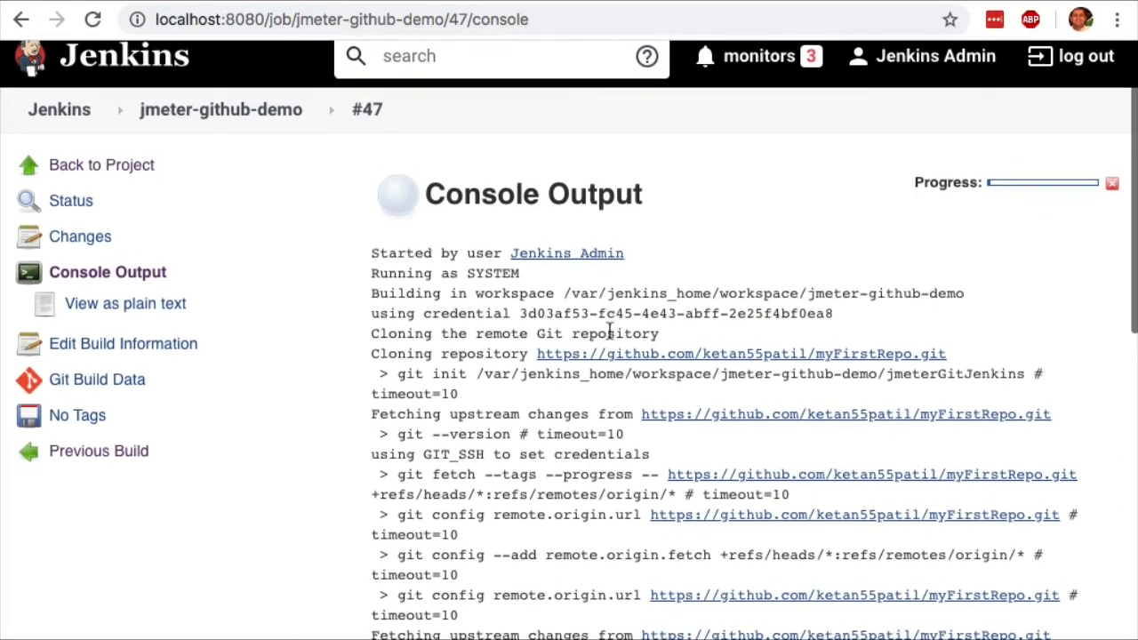
pyautogui.scroll(-1, 610, 331)
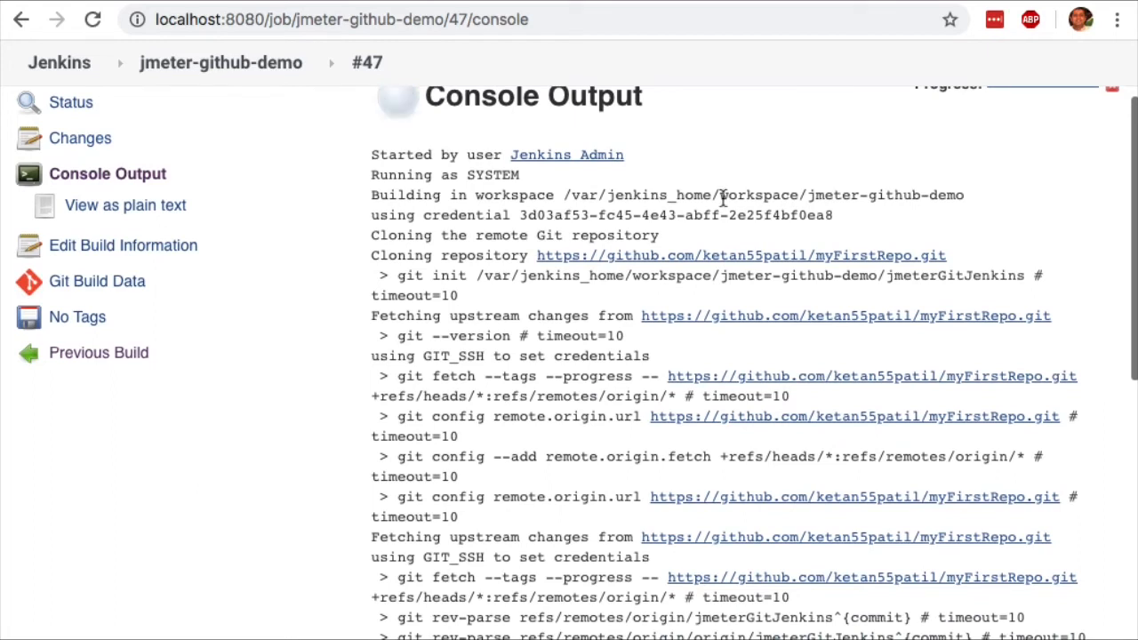
pyautogui.tripleClick(723, 195)
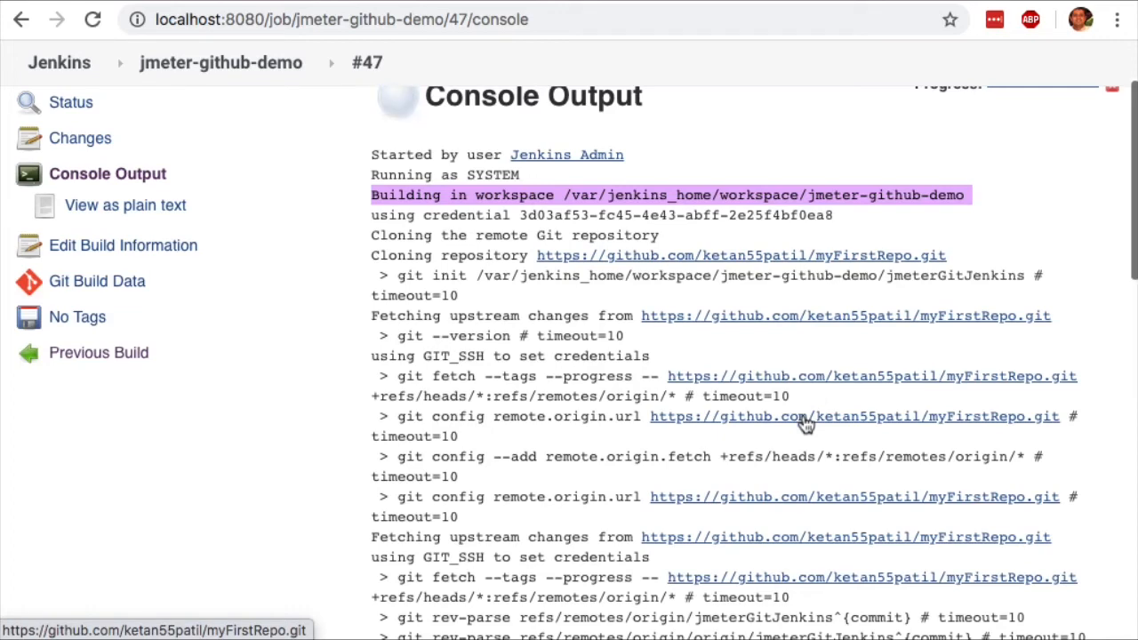
pyautogui.scroll(-5, 806, 424)
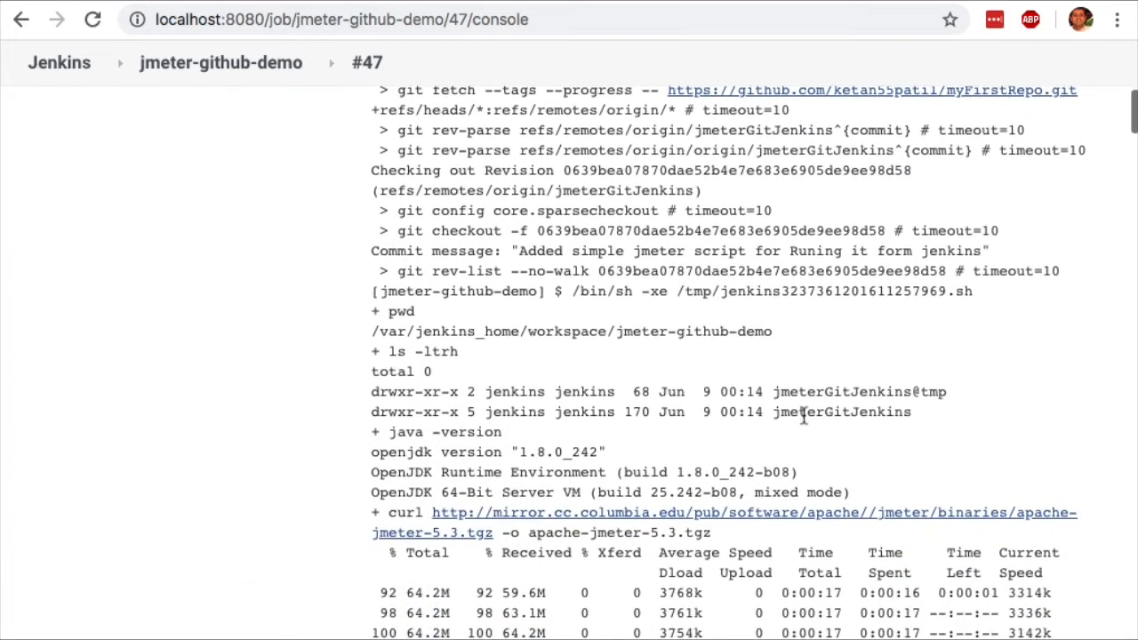
pyautogui.moveTo(807, 371); pyautogui.dragTo(930, 409)
# Follow the console output through the JMeter download and archive extraction to the test plan run.
pyautogui.scroll(-3, 924, 408)
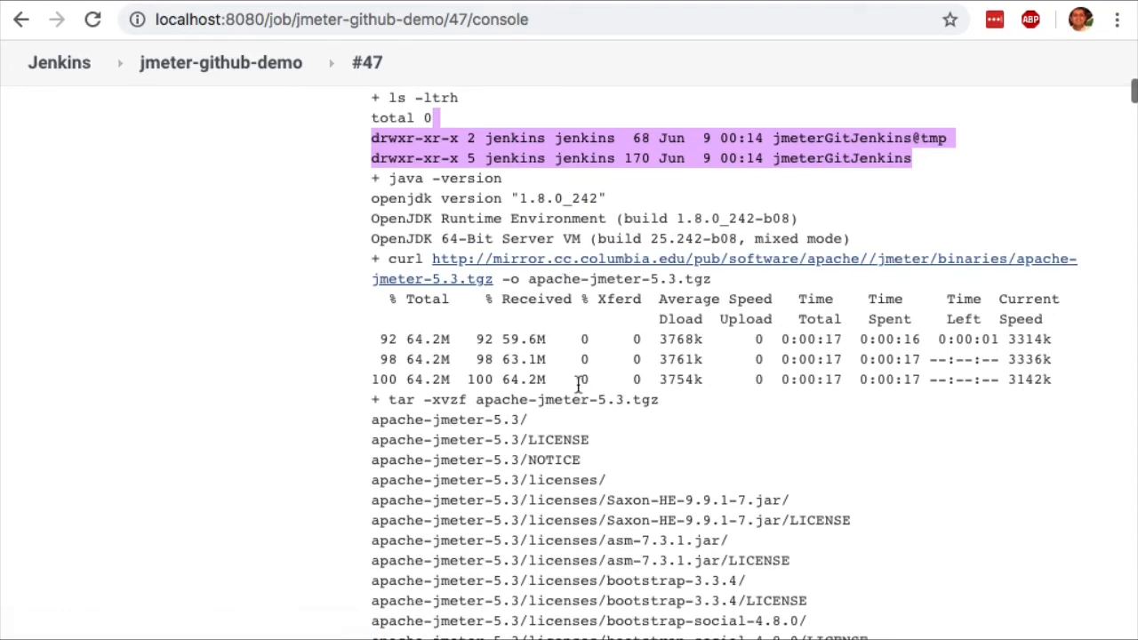
pyautogui.scroll(-1, 716, 338)
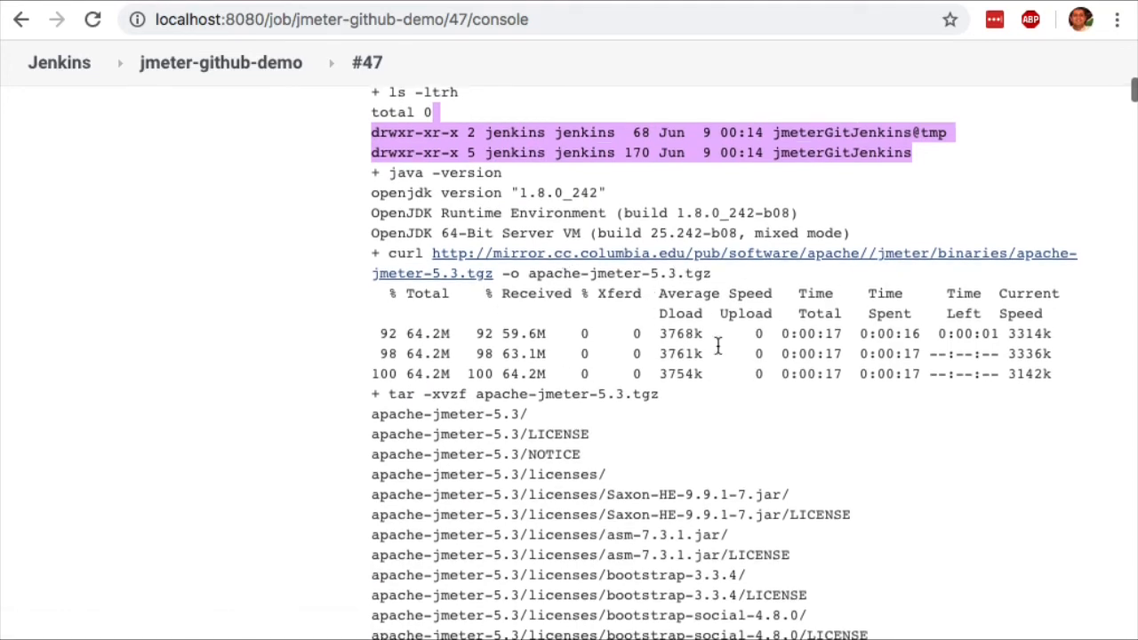
pyautogui.scroll(-1, 716, 343)
pyautogui.tripleClick(551, 325)
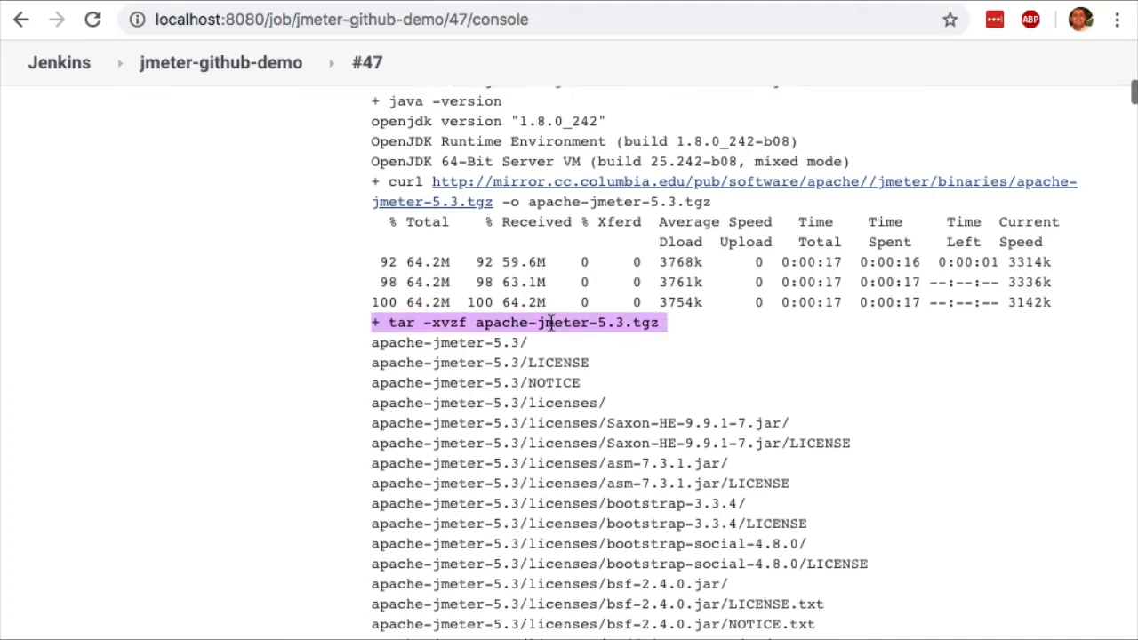
pyautogui.scroll(-20, 691, 360)
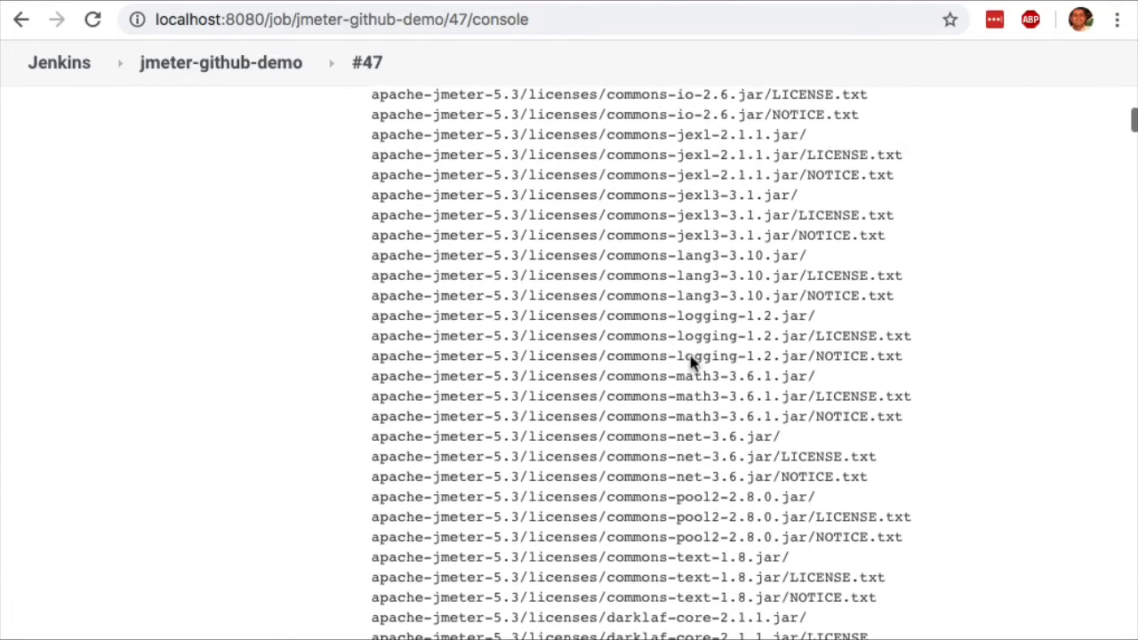
pyautogui.scroll(-20, 691, 356)
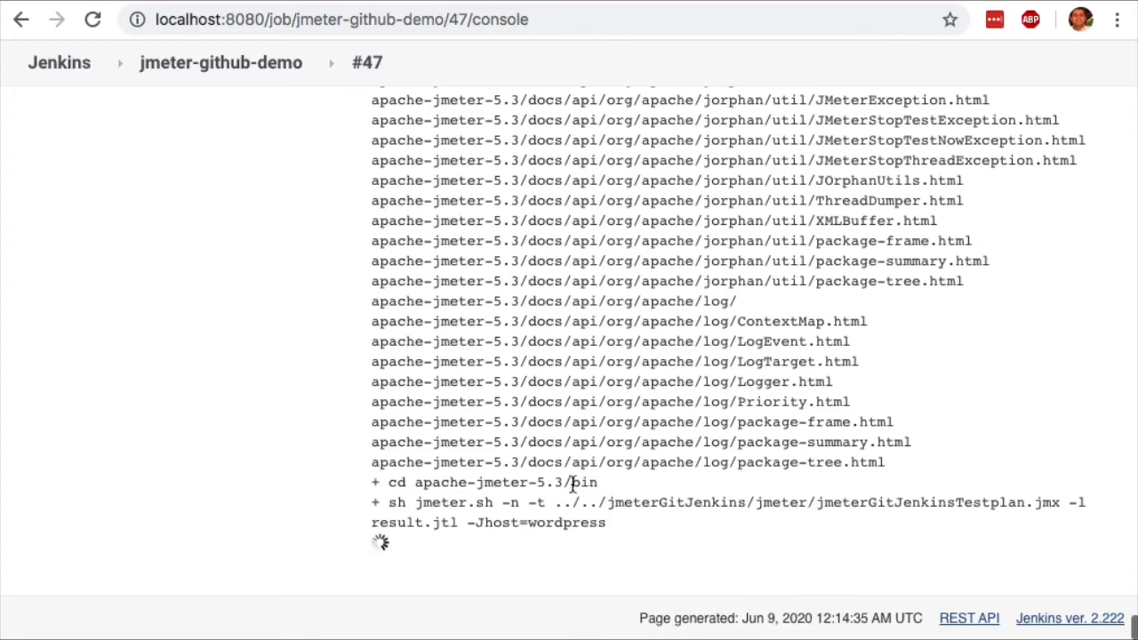
# Examine the JMeter run command in the console output, including its test plan path and the result.jtl output option.
pyautogui.moveTo(391, 502); pyautogui.dragTo(612, 523)
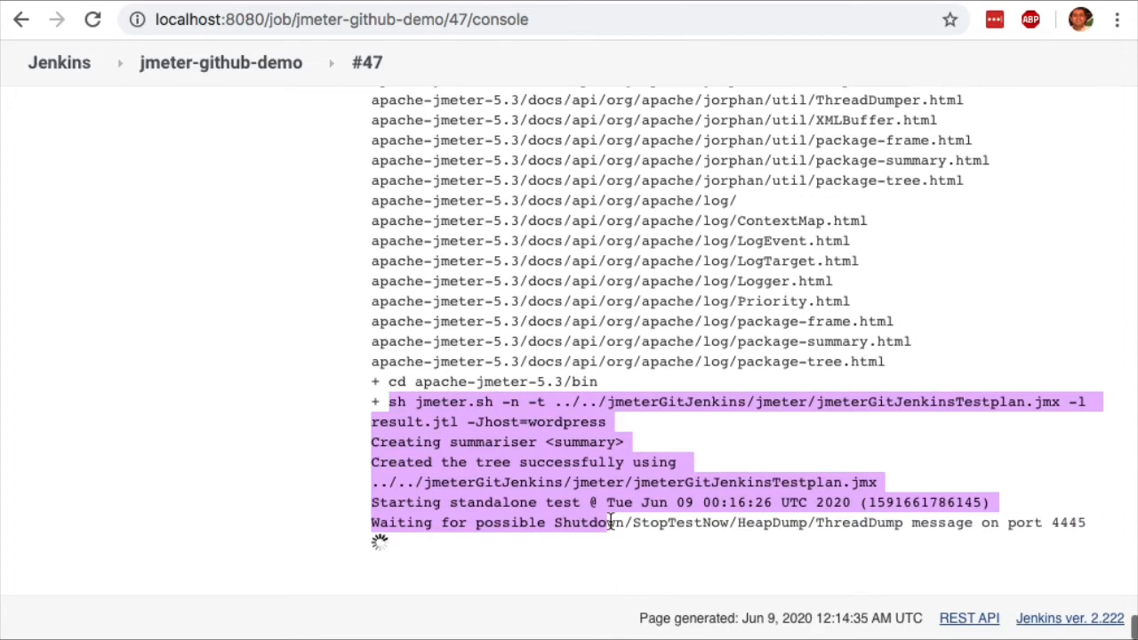
pyautogui.click(684, 421)
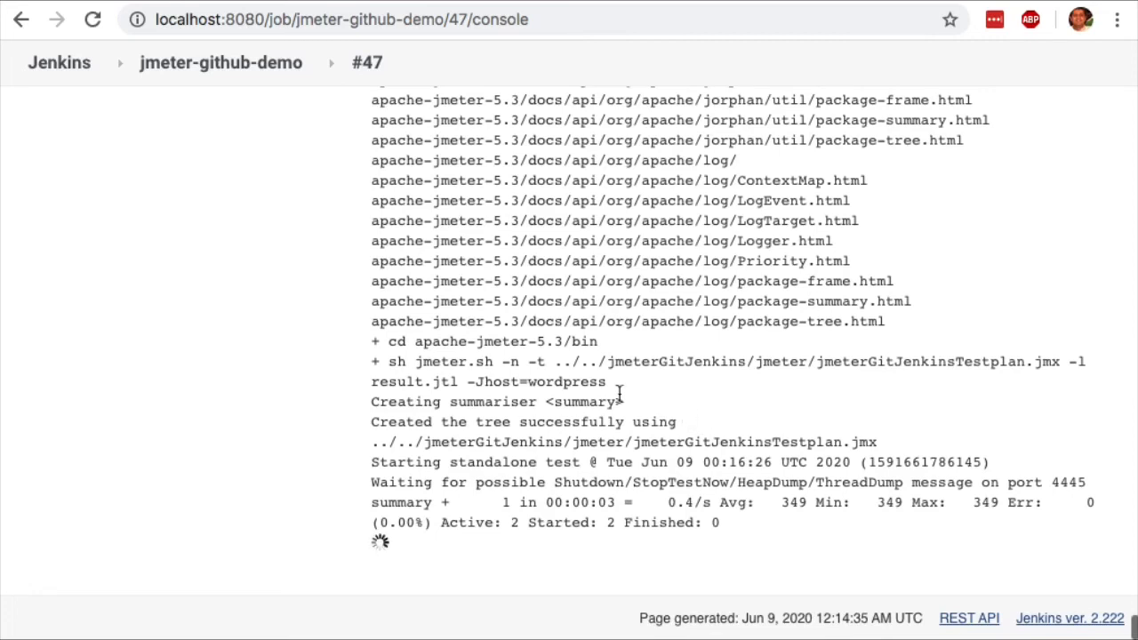
pyautogui.moveTo(1065, 362); pyautogui.dragTo(457, 381)
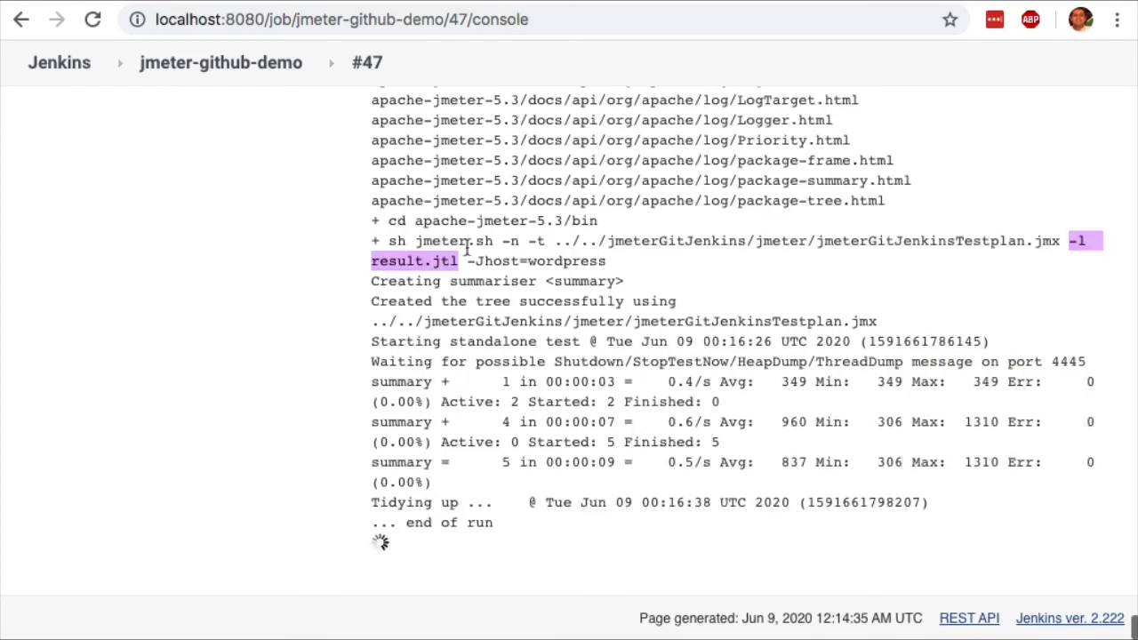
pyautogui.click(759, 389)
# Check the test run's summary lines, the end-of-run lines and the build's final status in the console output.
pyautogui.moveTo(927, 330); pyautogui.dragTo(1107, 473)
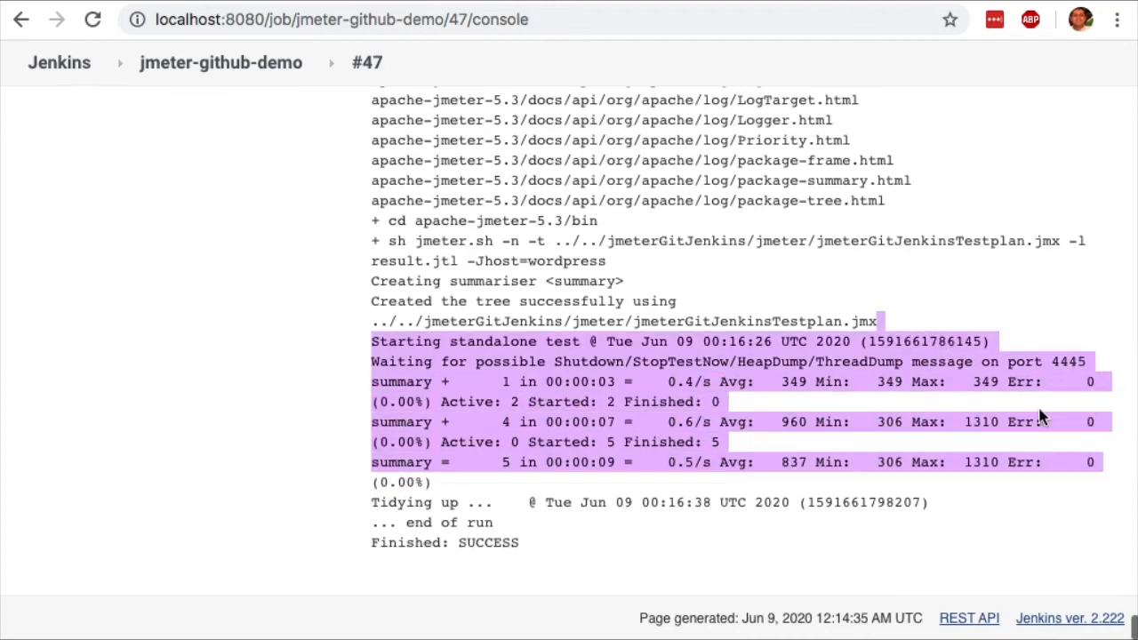
pyautogui.tripleClick(402, 504)
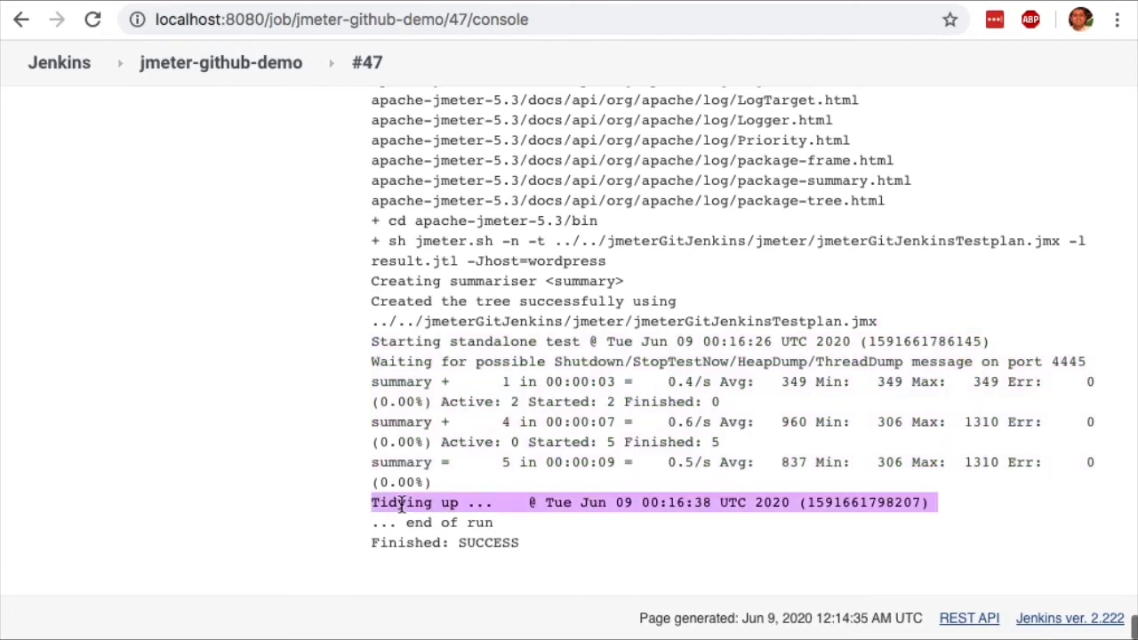
pyautogui.click(435, 523)
pyautogui.tripleClick(436, 523)
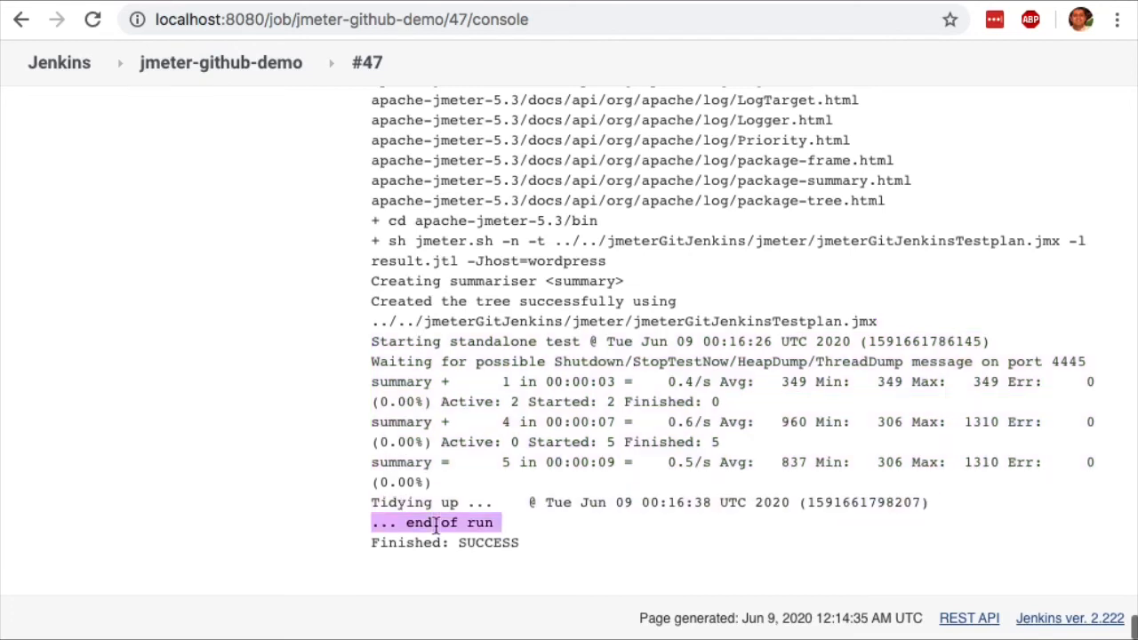
pyautogui.tripleClick(502, 541)
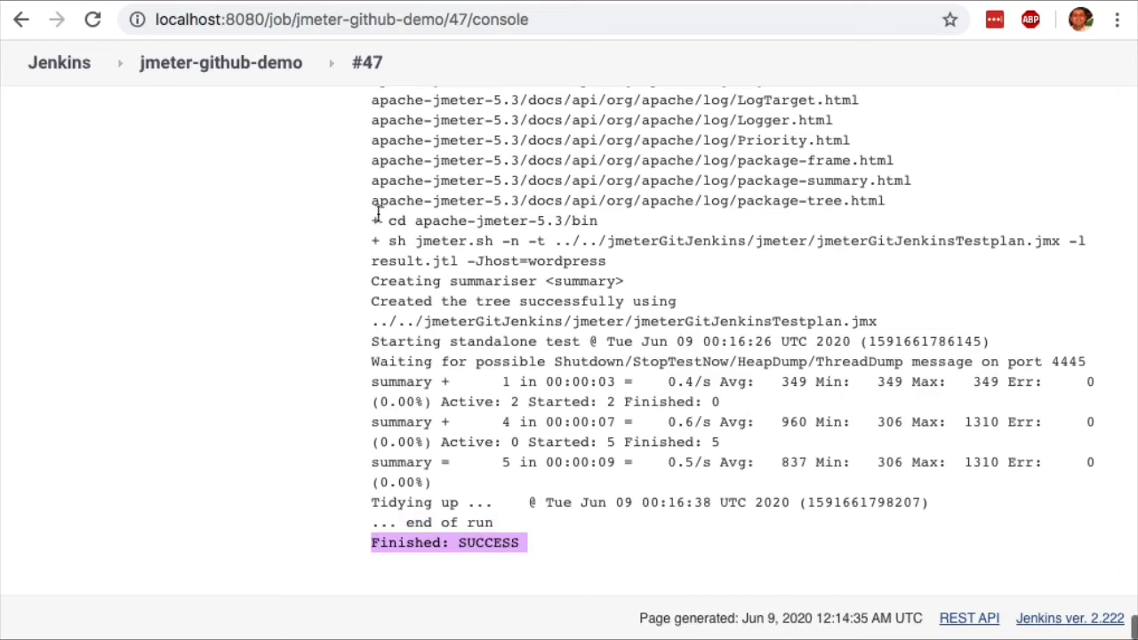
# Browse the jmeter-github-demo job's workspace to the jmeter folder inside jmeterGitJenkins.
pyautogui.click(222, 64)
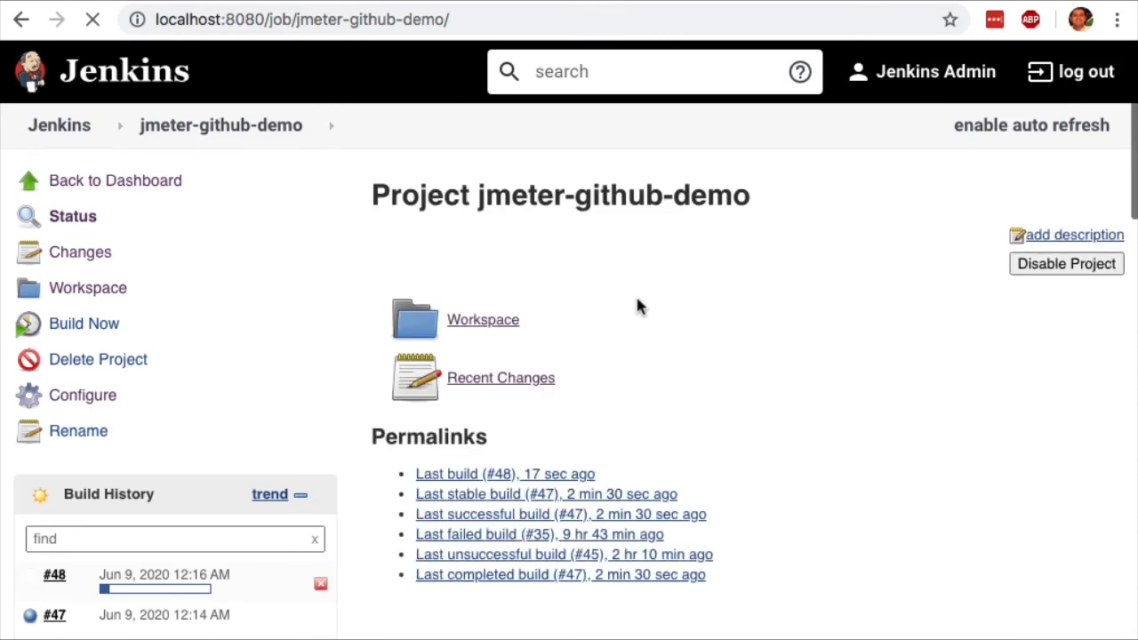
pyautogui.click(503, 345)
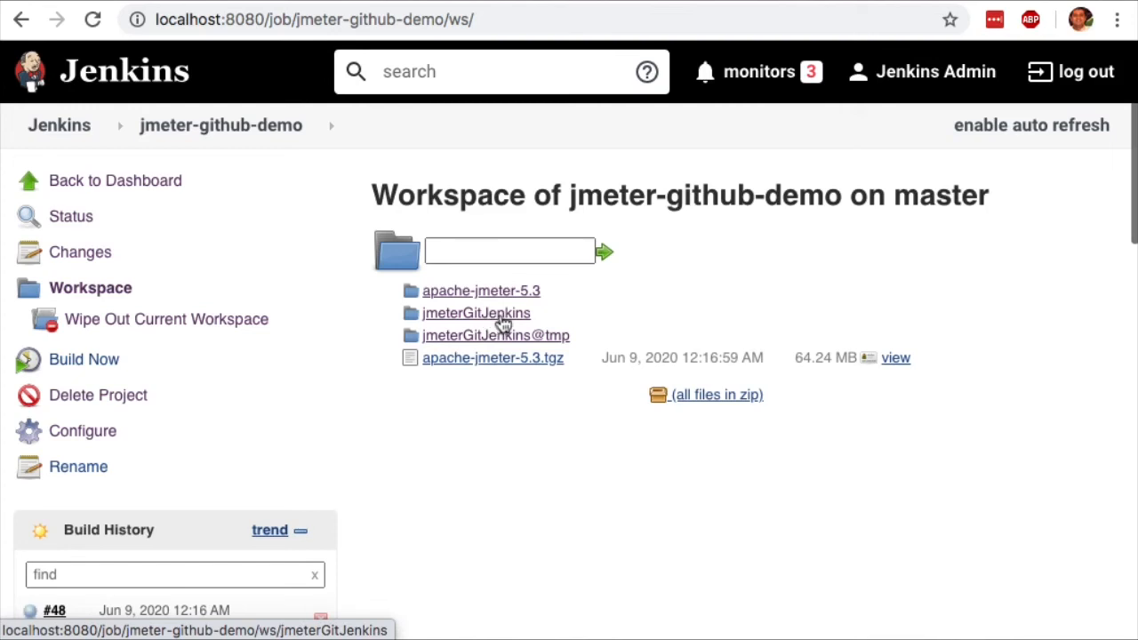
pyautogui.click(501, 319)
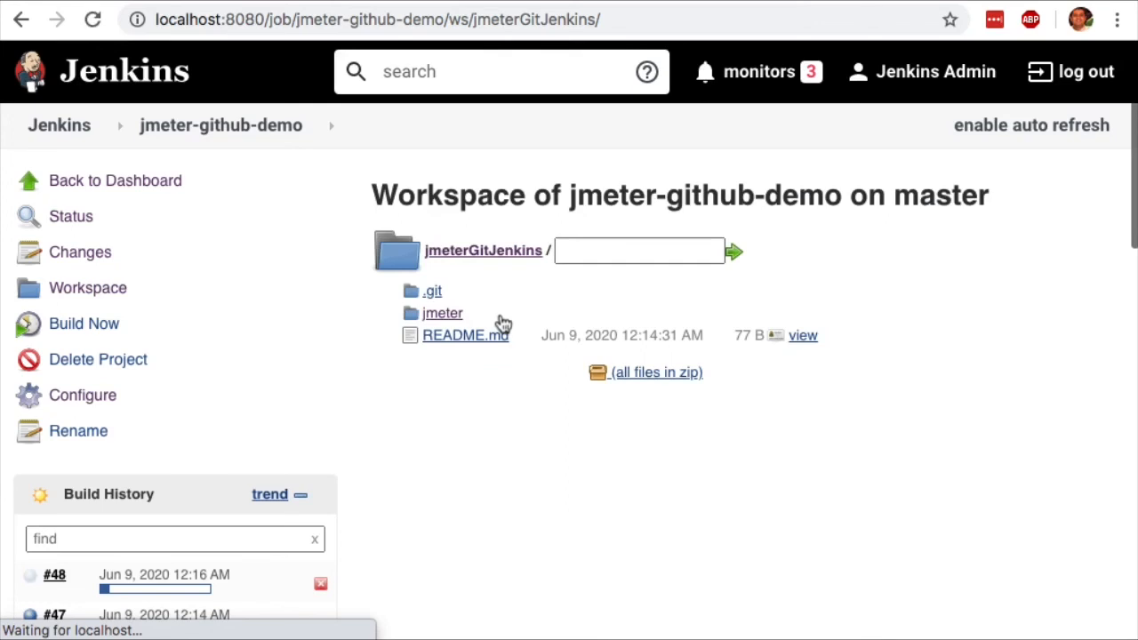
pyautogui.click(442, 317)
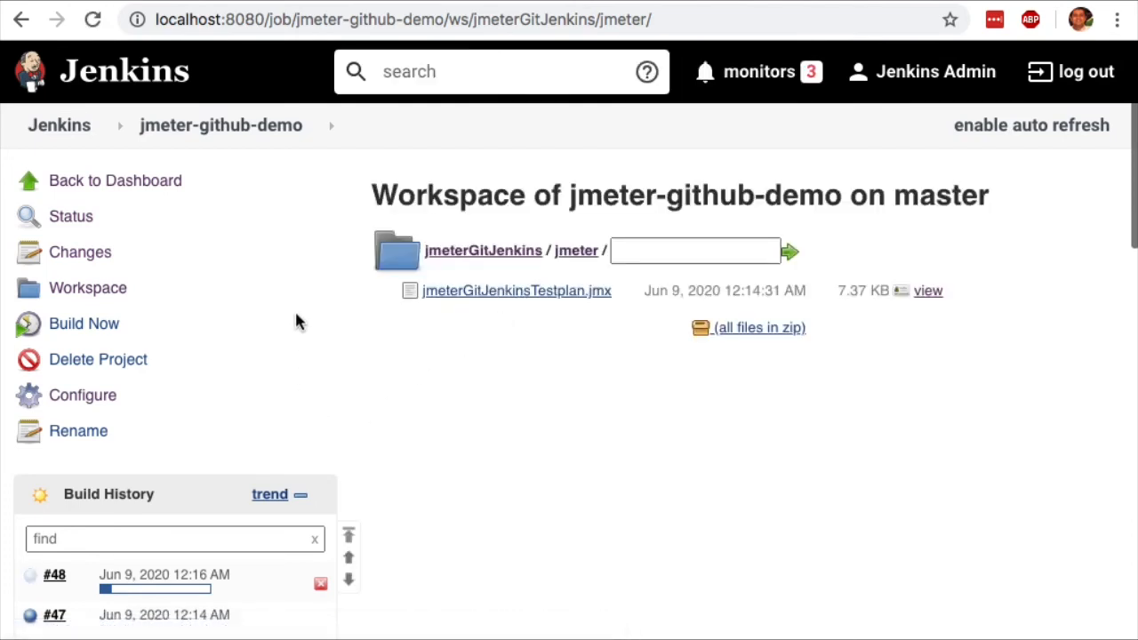
# Return to the job's workspace and view the result.jtl file in the apache-jmeter-5.3/bin folder.
pyautogui.click(239, 125)
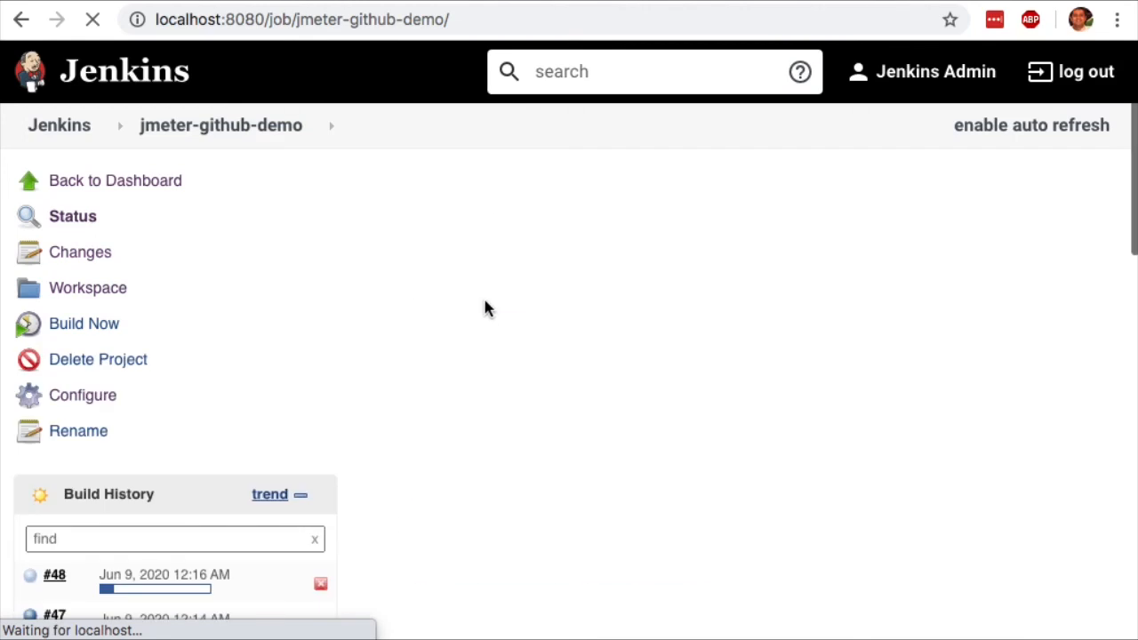
pyautogui.click(480, 336)
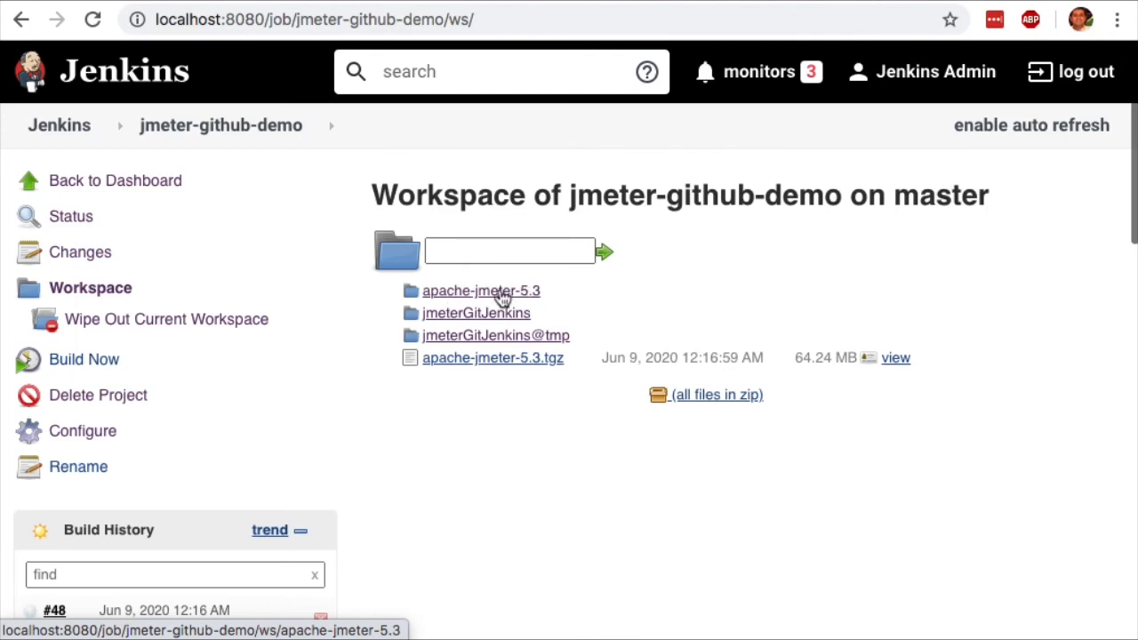
pyautogui.click(502, 298)
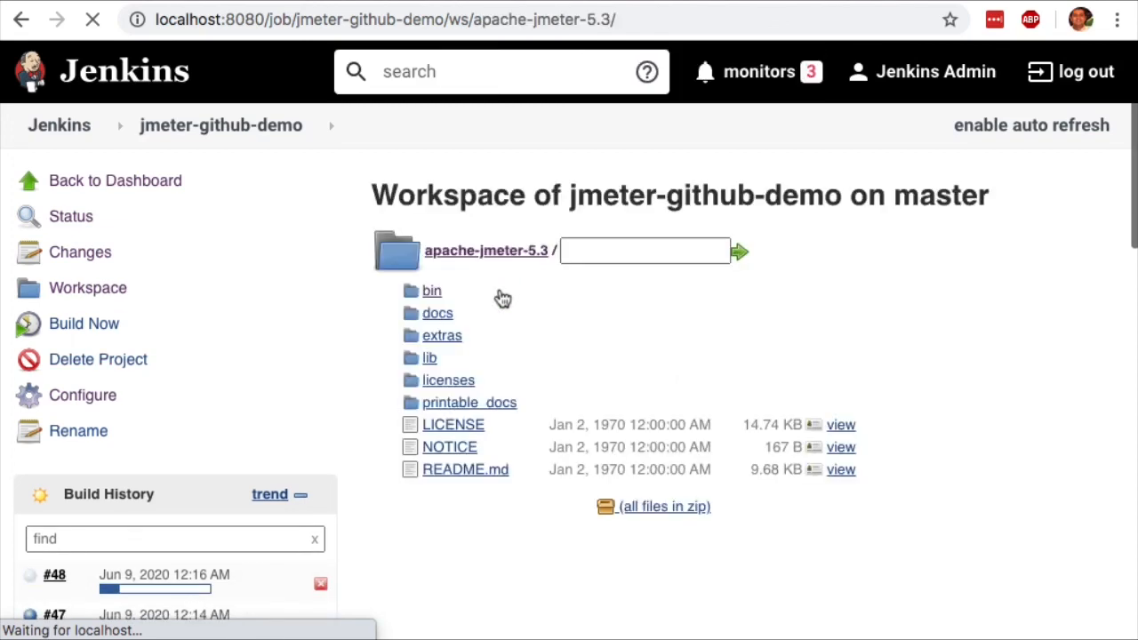
pyautogui.click(430, 297)
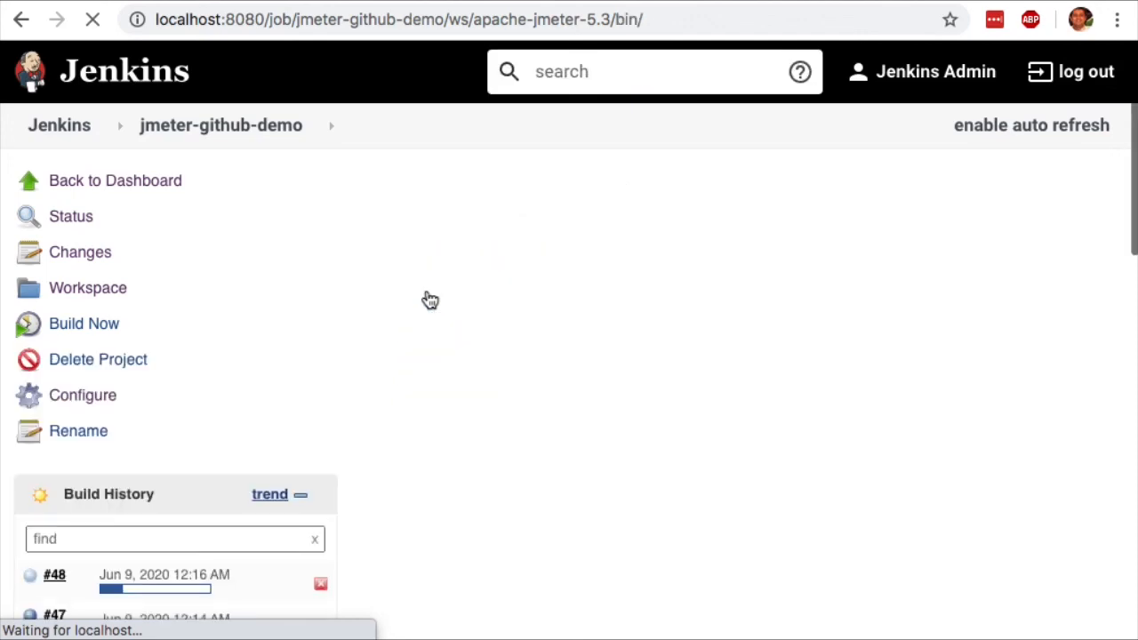
pyautogui.scroll(-3, 845, 464)
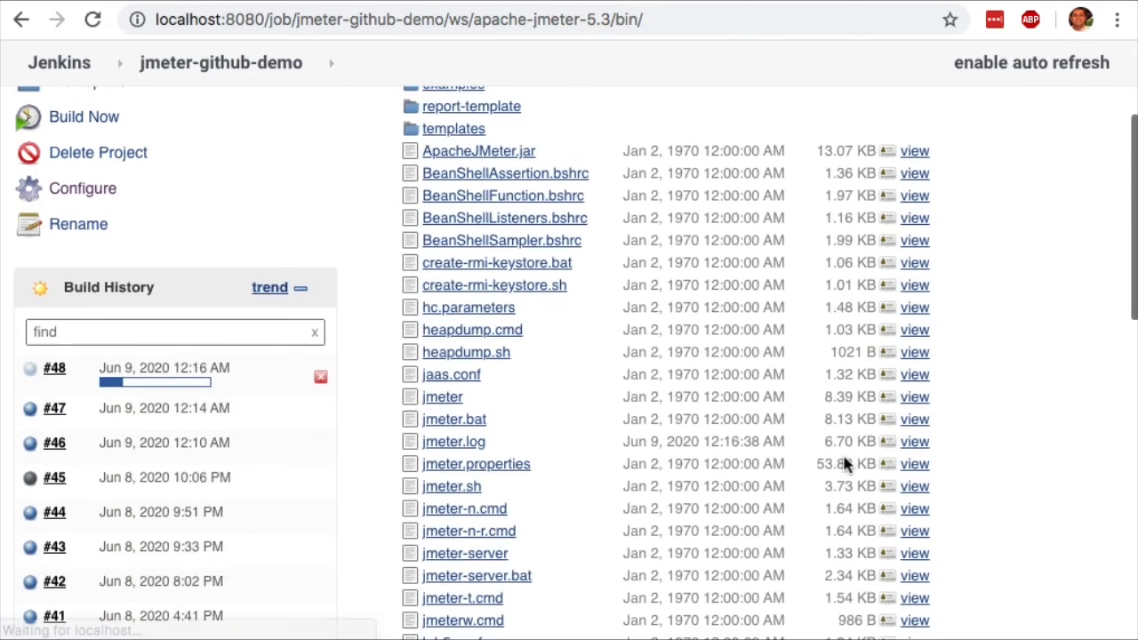
pyautogui.scroll(-5, 845, 464)
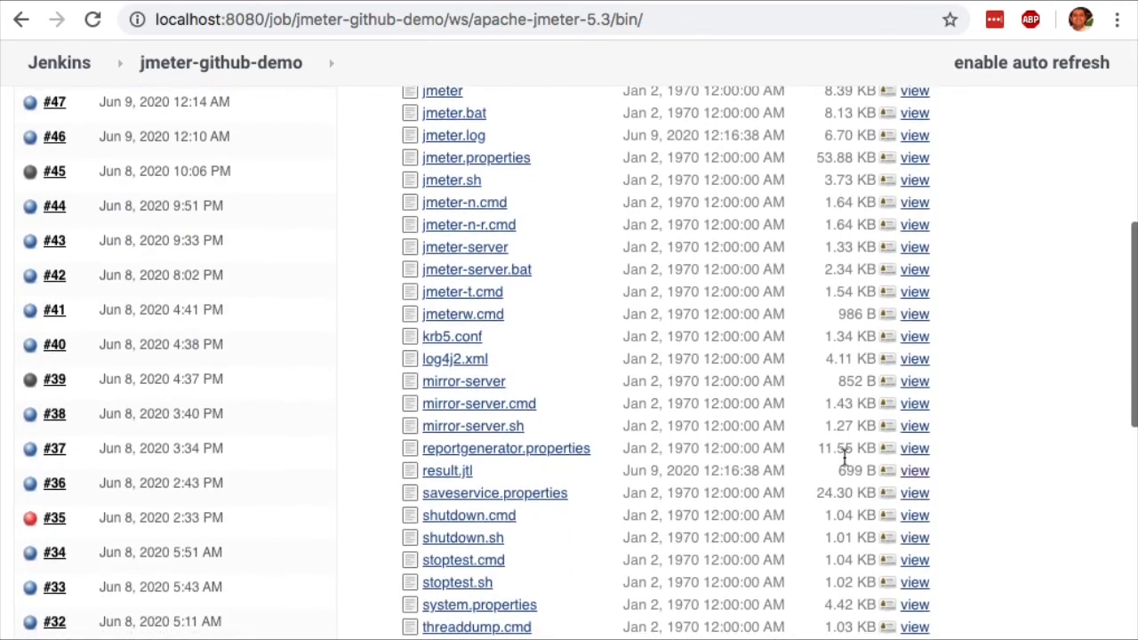
pyautogui.click(918, 474)
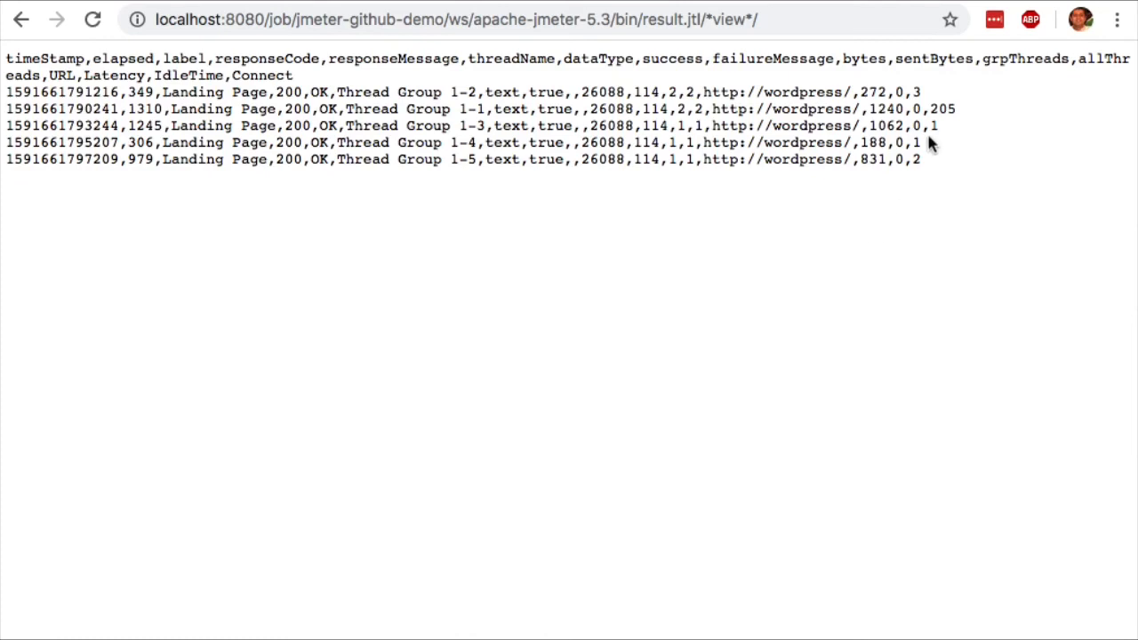
# Examine the header and the sample rows recorded in the result.jtl file.
pyautogui.moveTo(925, 164); pyautogui.dragTo(3, 25)
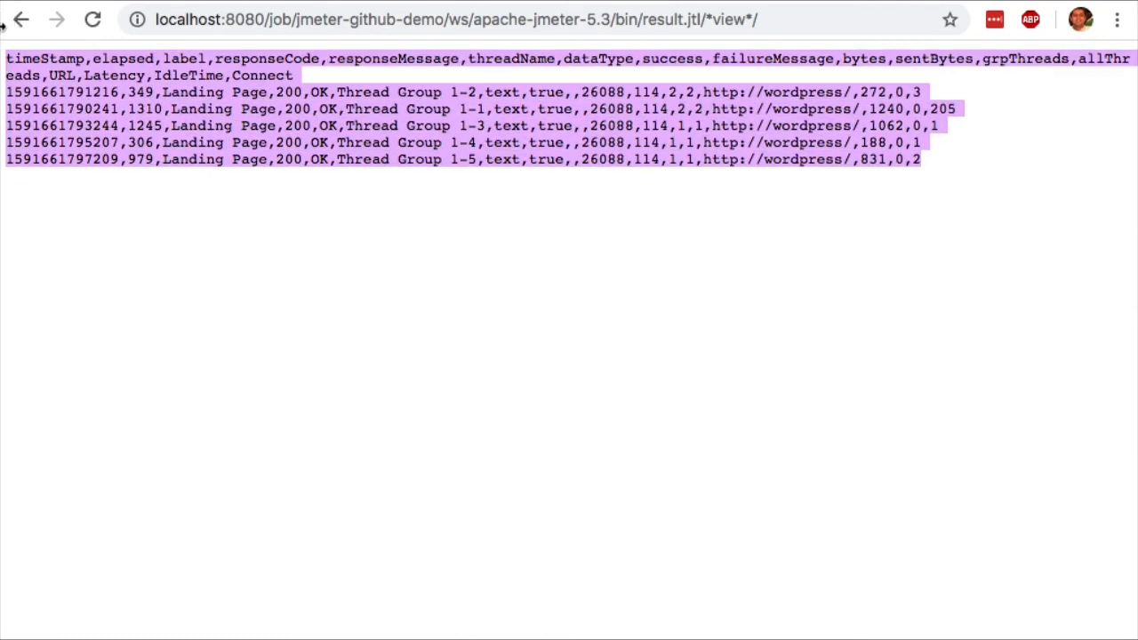
pyautogui.tripleClick(296, 96)
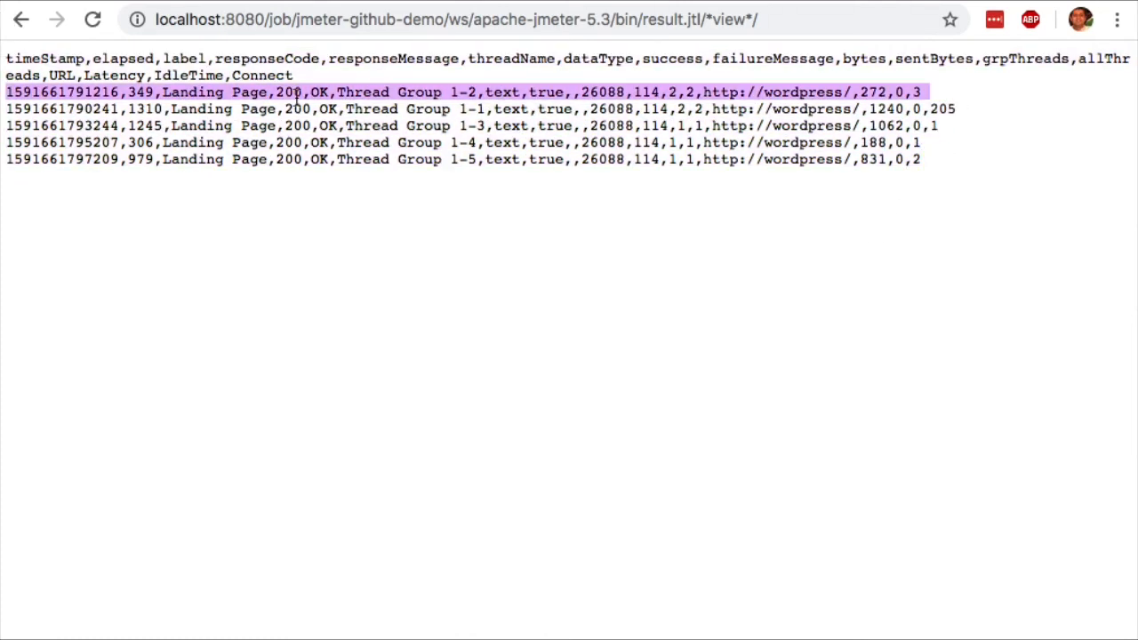
pyautogui.click(573, 210)
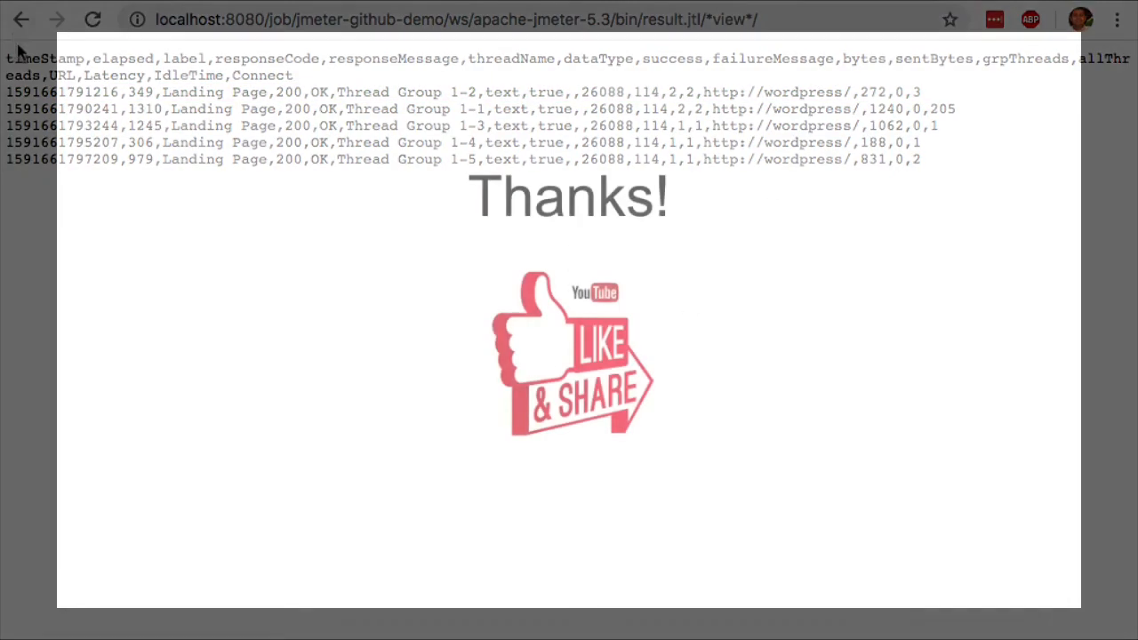